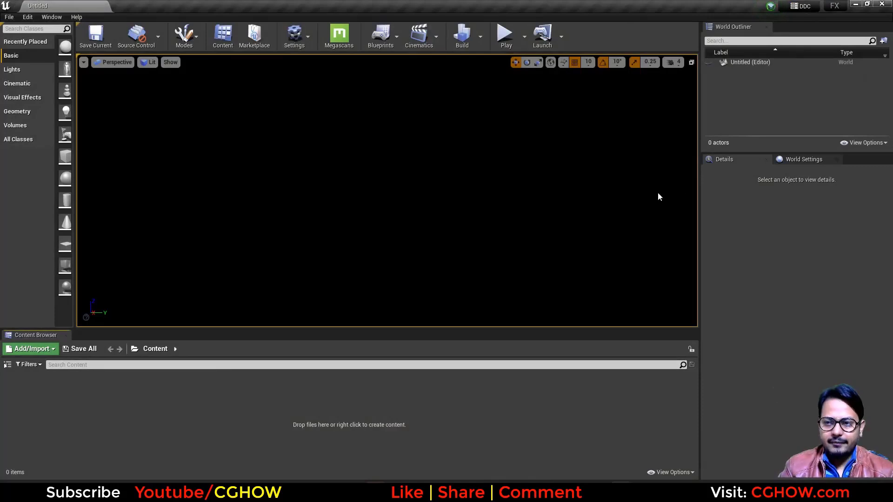
mouse_move(839, 9)
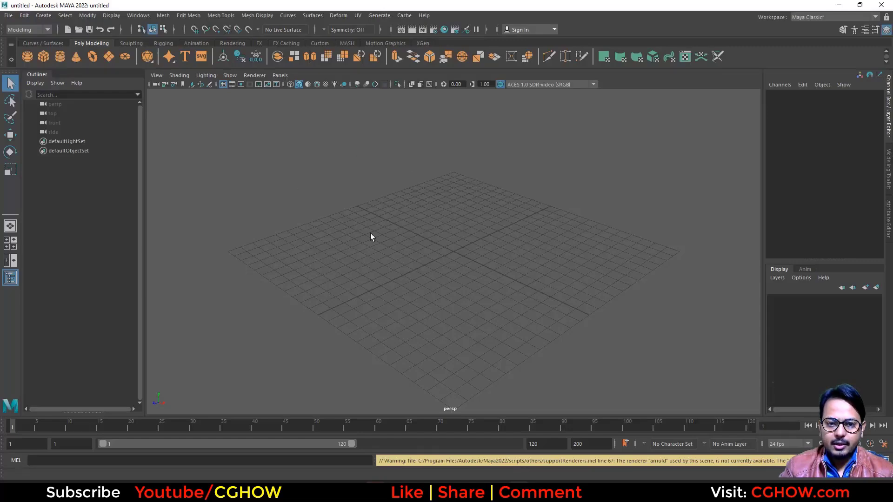
left_click_drag(477, 215, 413, 259, "alt")
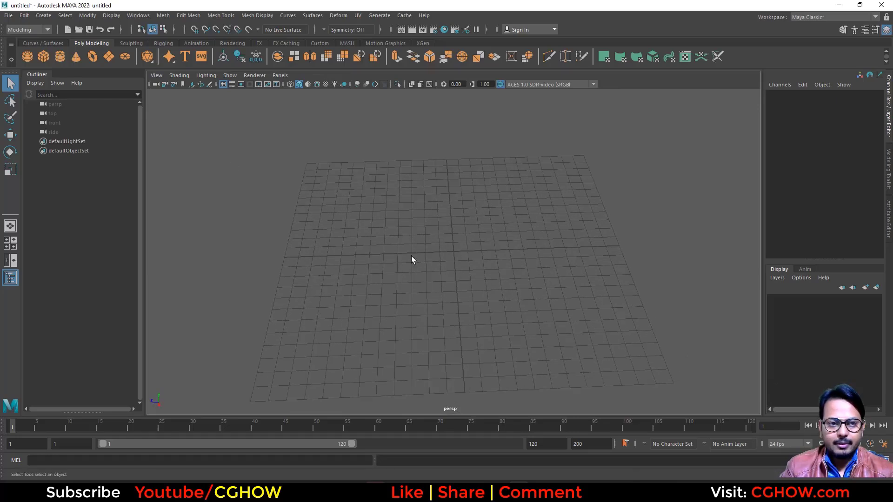
left_click(60, 58)
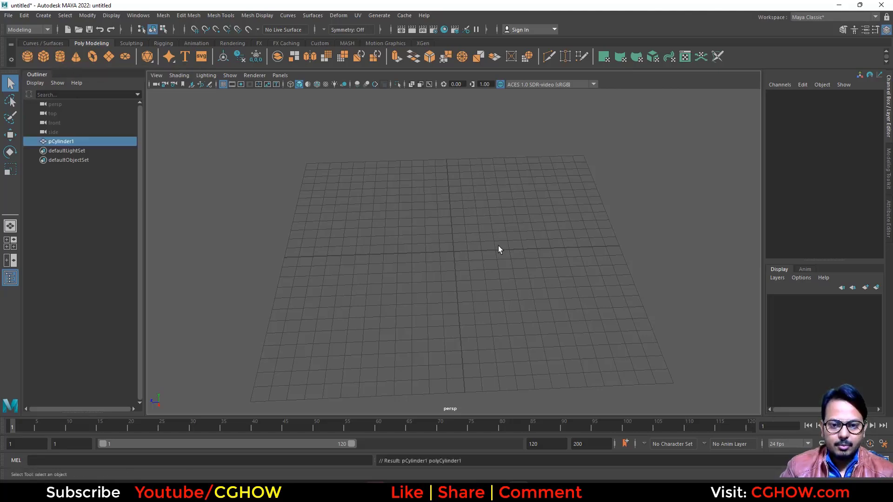
left_click_drag(464, 295, 420, 280, "alt")
key("ctrl+z")
key("ctrl+z")
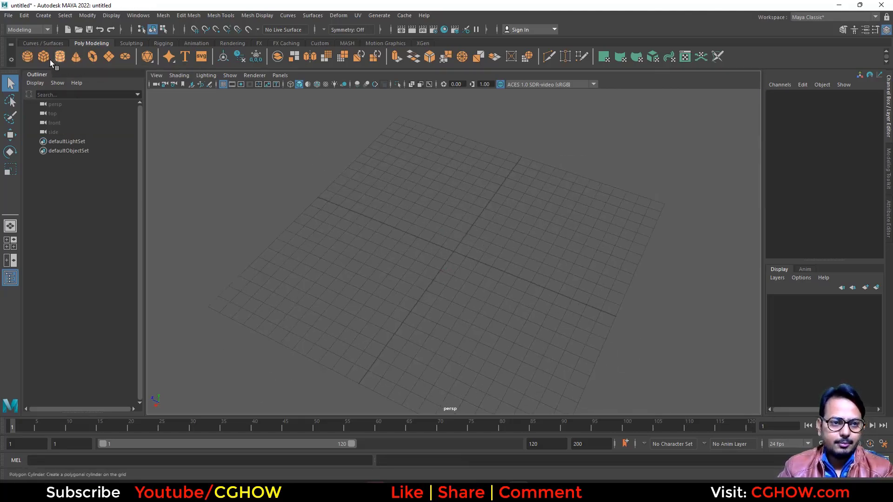
Step: Create a polygon cube and scale it into a flat bar, about 0.355 in Y and 4.033 in Z
left_click(48, 58)
left_click_drag(418, 260, 498, 293, "alt")
left_click(787, 199)
left_click_drag(425, 296, 293, 252, "alt")
key("r")
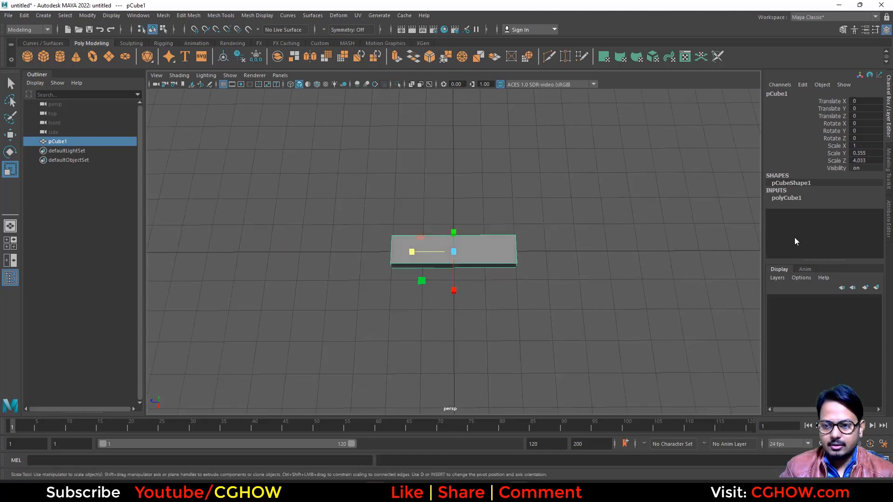
Step: Set the cube's Subdivisions Depth to 3 to divide the bar into three segments along its length
left_click(800, 199)
left_click(815, 220)
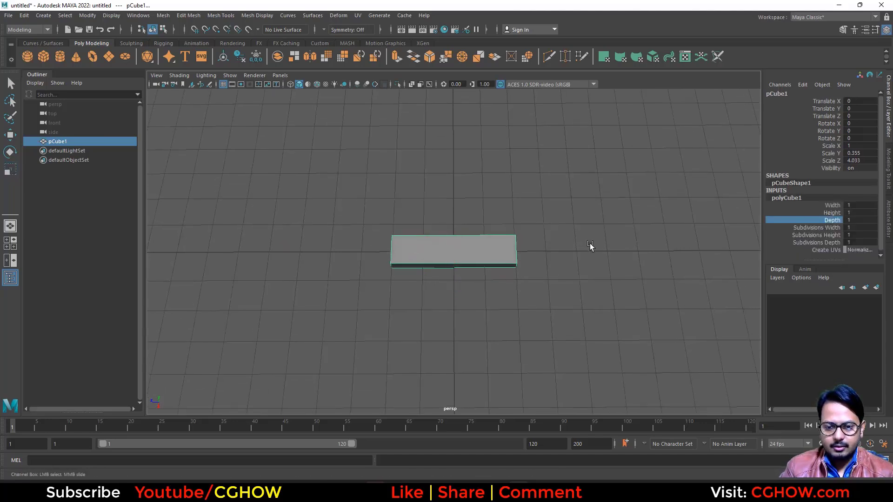
middle_click_drag(589, 245, 599, 249)
key("ctrl+z")
left_click(818, 235)
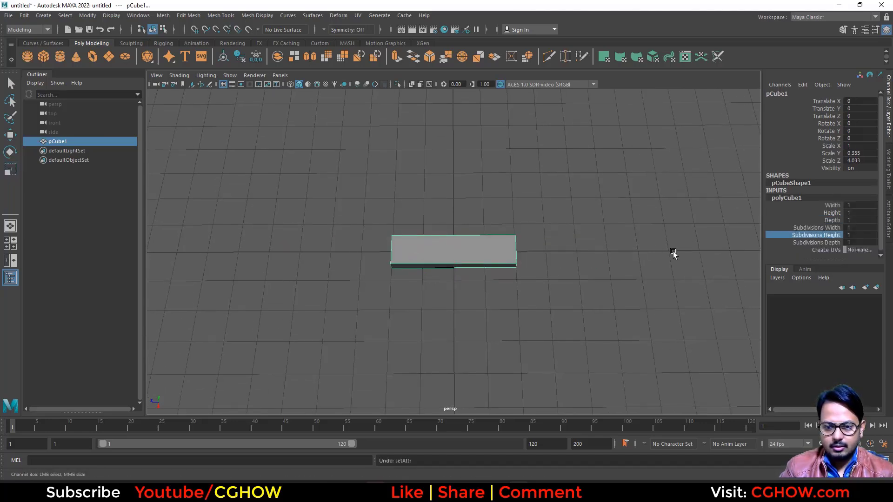
left_click(832, 228)
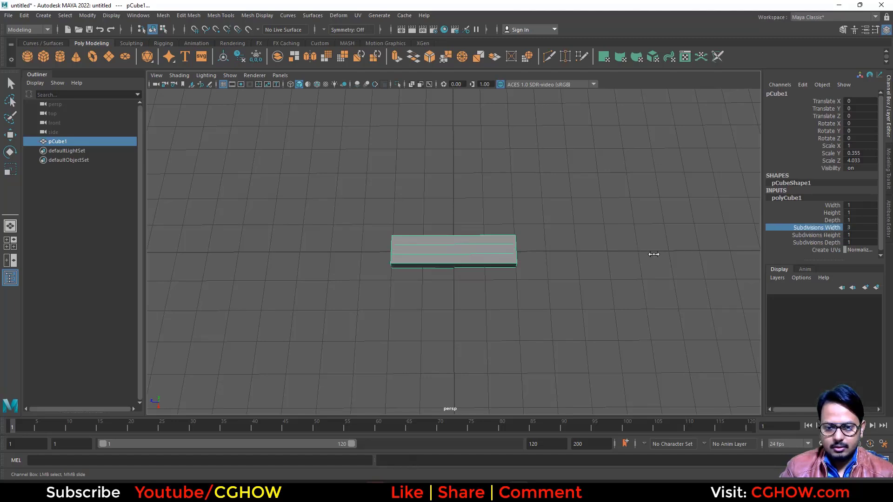
left_click(833, 235)
left_click(824, 243)
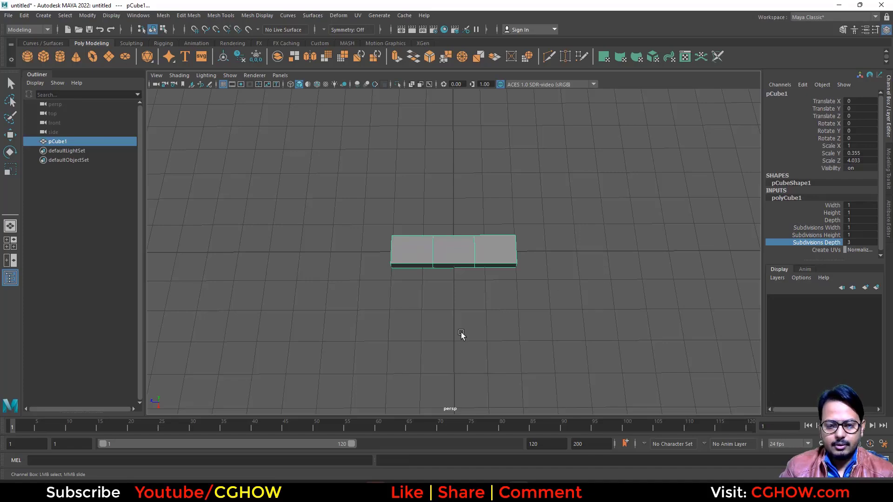
Step: Extrude the middle face on one long side of the bar about 3.656 units to form the sword's handle
left_click_drag(461, 335, 517, 295, "alt")
right_click(469, 257)
left_click(471, 255)
key("r")
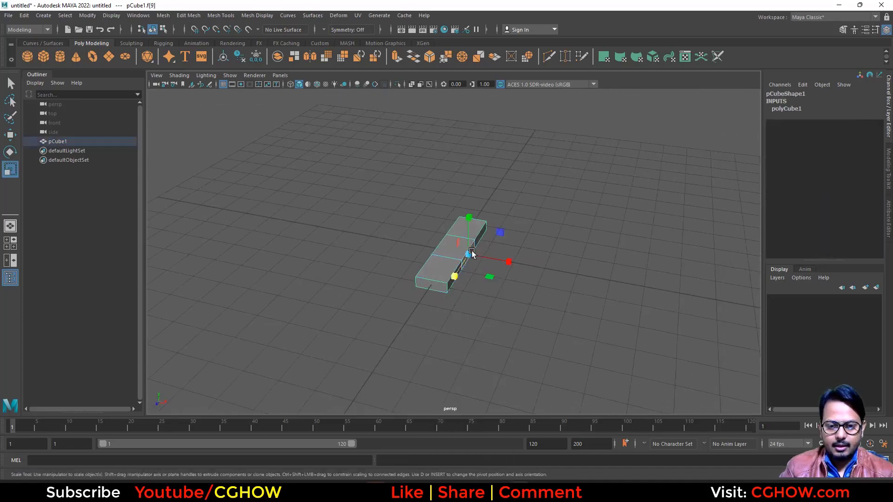
right_click_drag(470, 249, 464, 272, "shift")
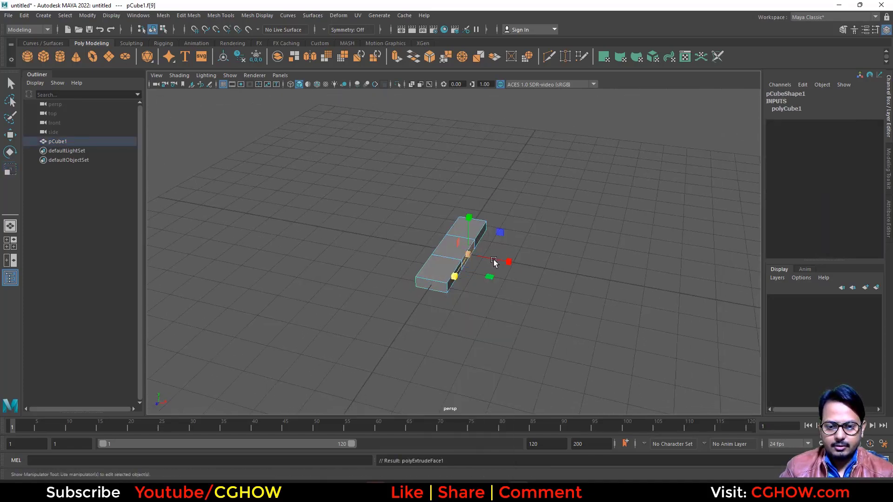
left_click_drag(496, 260, 585, 276)
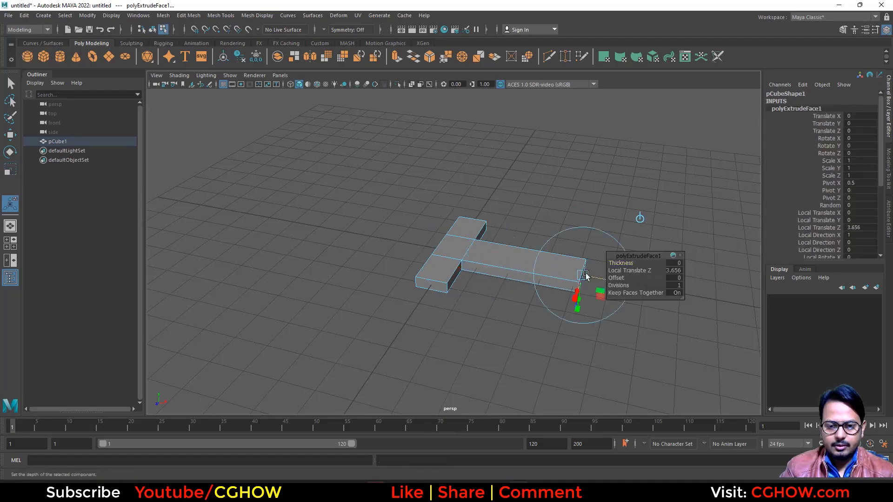
Step: Extrude the middle face opposite the handle about 11.137 units to form the sword's blade
left_click_drag(377, 255, 458, 273, "alt")
left_click(437, 255)
right_click_drag(400, 261, 312, 273, "alt")
middle_click_drag(356, 236, 406, 222, "alt")
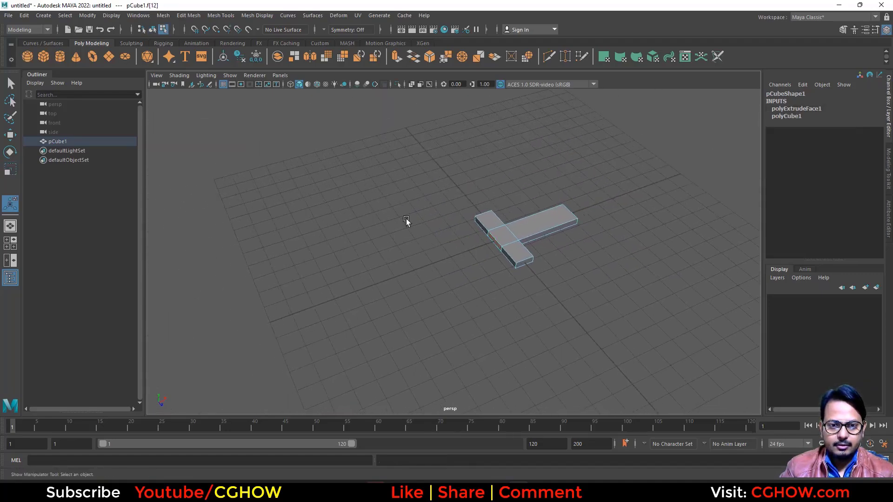
key("ctrl+e")
left_click_drag(493, 246, 236, 303)
left_click_drag(434, 257, 348, 241, "alt")
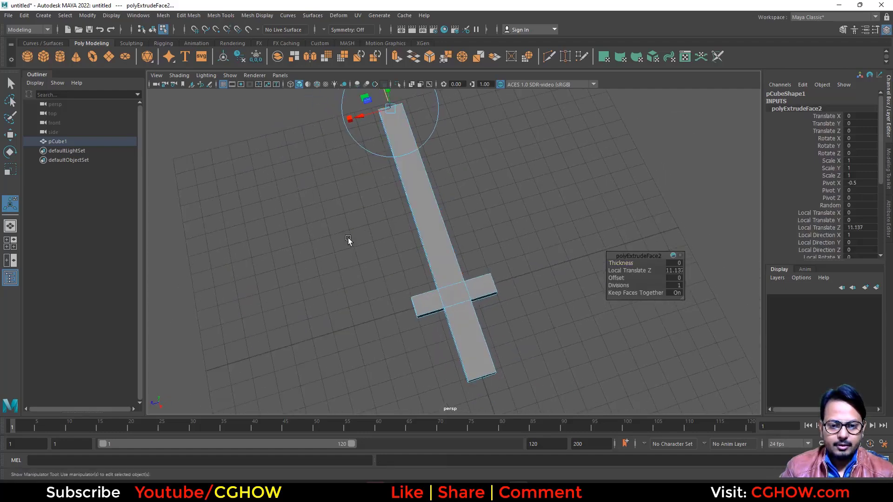
middle_click_drag(354, 239, 368, 292, "alt")
left_click_drag(367, 292, 433, 335, "alt")
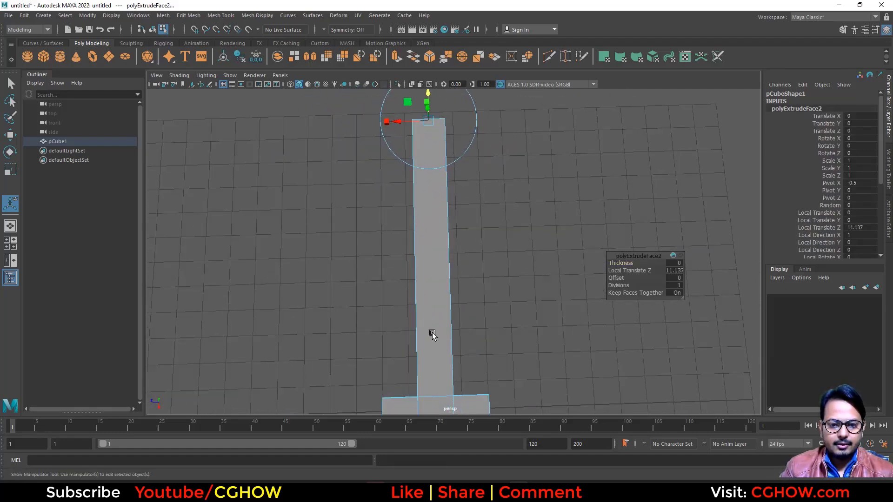
middle_click_drag(433, 335, 451, 211, "alt")
middle_click_drag(407, 238, 415, 425, "alt")
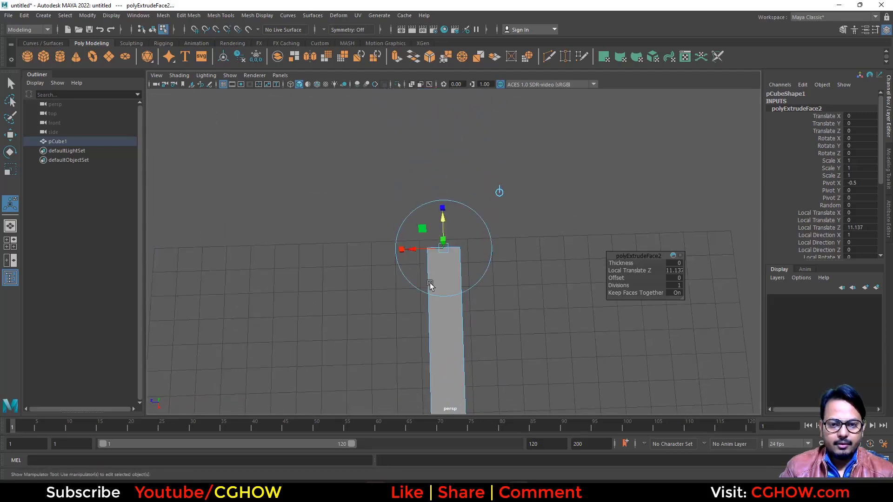
key("r")
left_click_drag(401, 250, 441, 252)
left_click_drag(414, 309, 469, 327, "alt")
key("ctrl+z")
Step: Pull the blade's end face slightly inward, extrude it about 2.132 units and scale it down in width and height into a pointed tip
key("w")
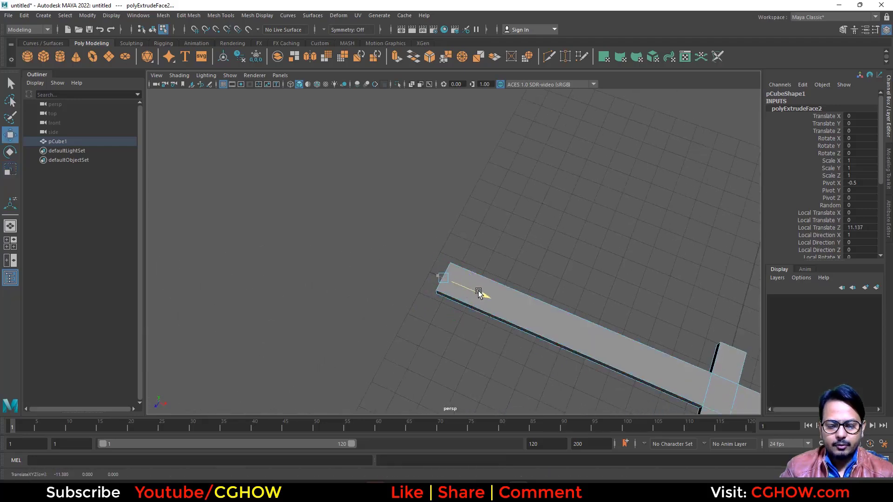
left_click_drag(464, 288, 410, 265)
key("ctrl+e")
key("r")
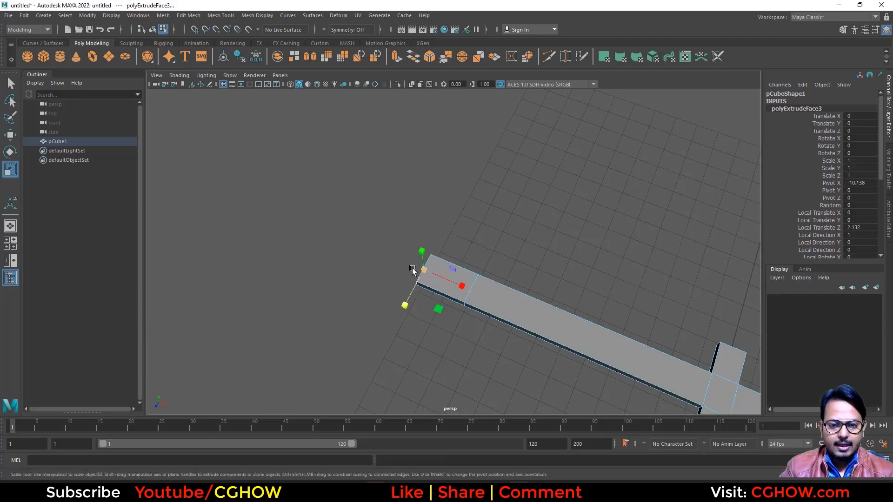
left_click_drag(407, 304, 497, 327)
left_click_drag(412, 261, 408, 296)
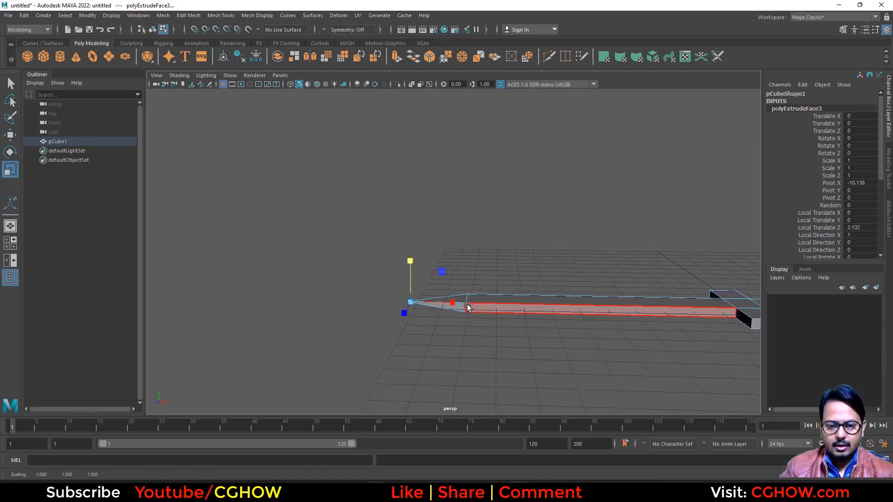
Step: Flatten the vertices where the blade meets the pointed tip by scaling them down vertically
right_click_drag(489, 251, 449, 253)
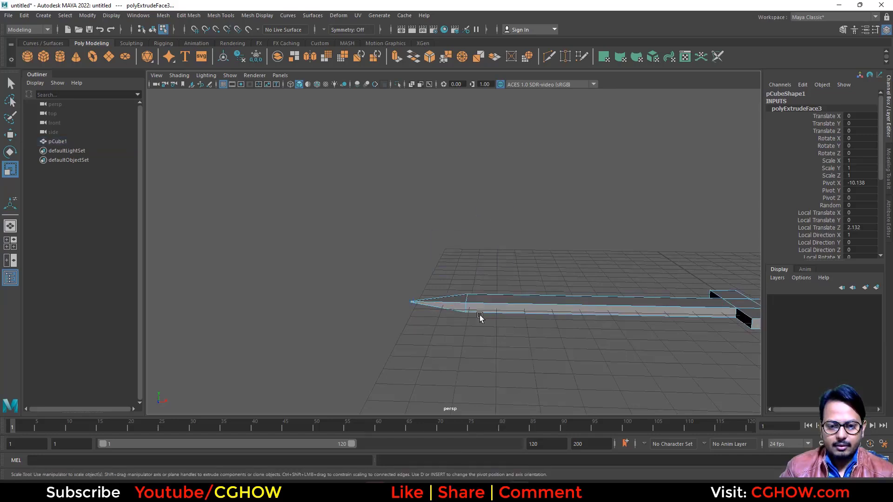
left_click(467, 303)
left_click_drag(467, 261, 468, 291)
left_click_drag(554, 364, 503, 362, "alt")
Step: Select the crossguard's outer corner vertices on the blade side at both ends and scale them outward along its length
right_click_drag(532, 283, 532, 263)
left_click_drag(401, 324, 467, 302, "alt")
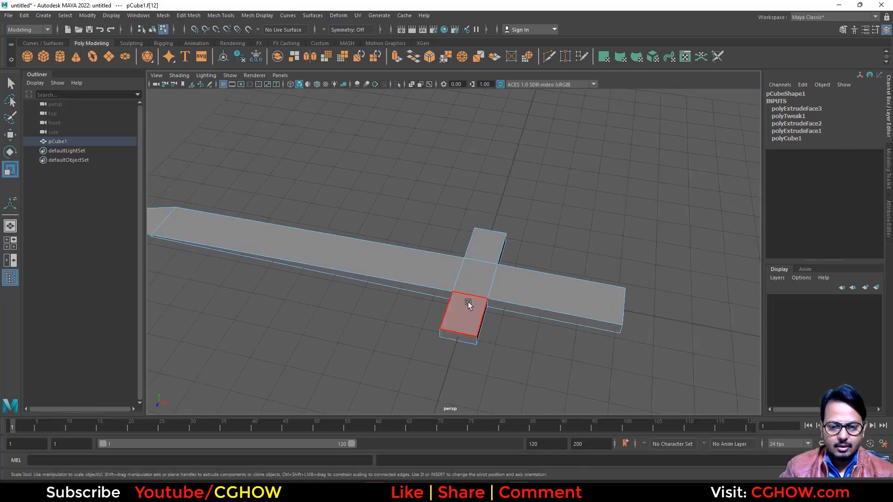
right_click_drag(469, 237, 431, 240)
left_click_drag(415, 296, 449, 354, "alt")
left_click_drag(459, 221, 487, 257)
left_click_drag(447, 364, 481, 402, "shift")
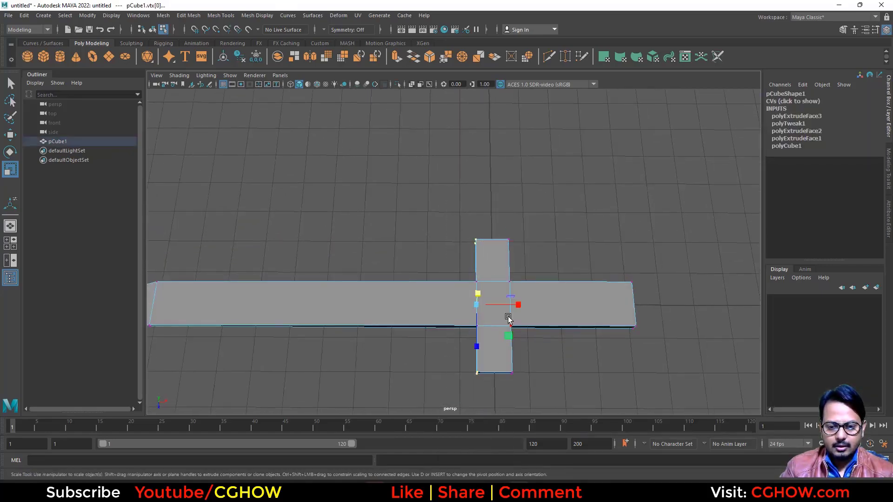
left_click_drag(479, 344, 526, 207)
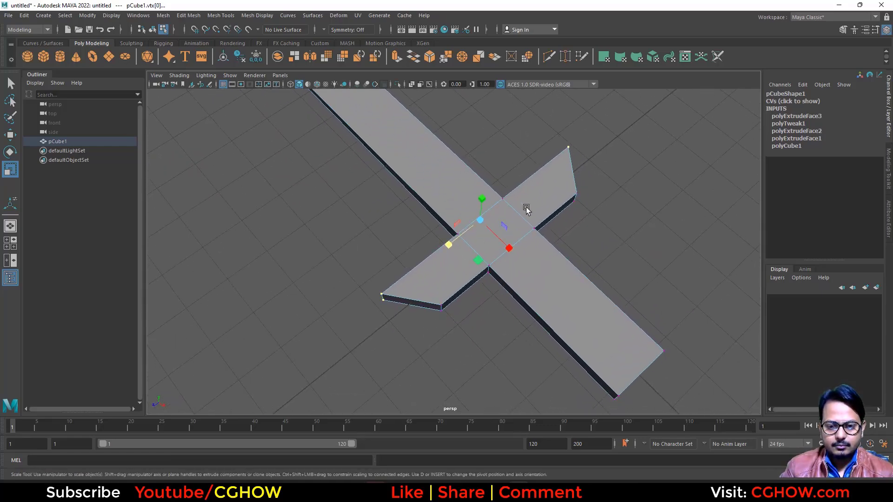
Step: Insert two evenly spaced edge loops into each arm of the crossguard with the Insert Edge Loop tool
right_click_drag(526, 207, 587, 160)
left_click_drag(540, 245, 536, 240, "alt")
right_click_drag(543, 212, 472, 273)
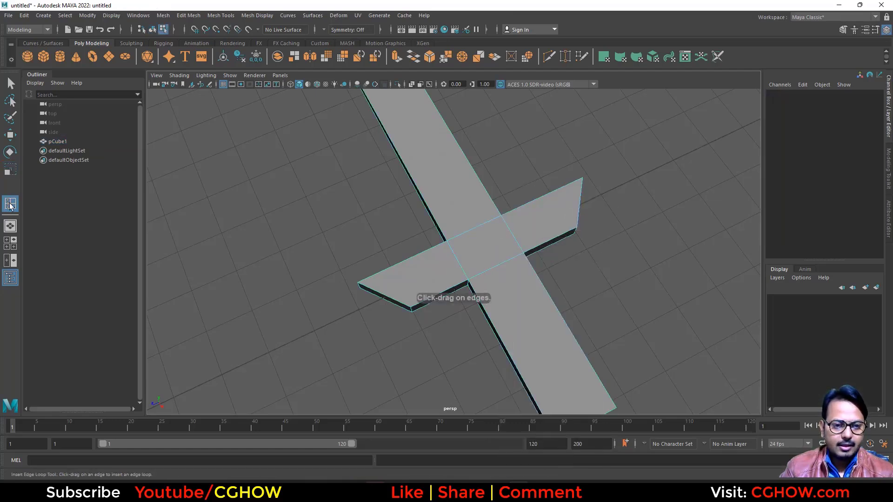
double_click(10, 205)
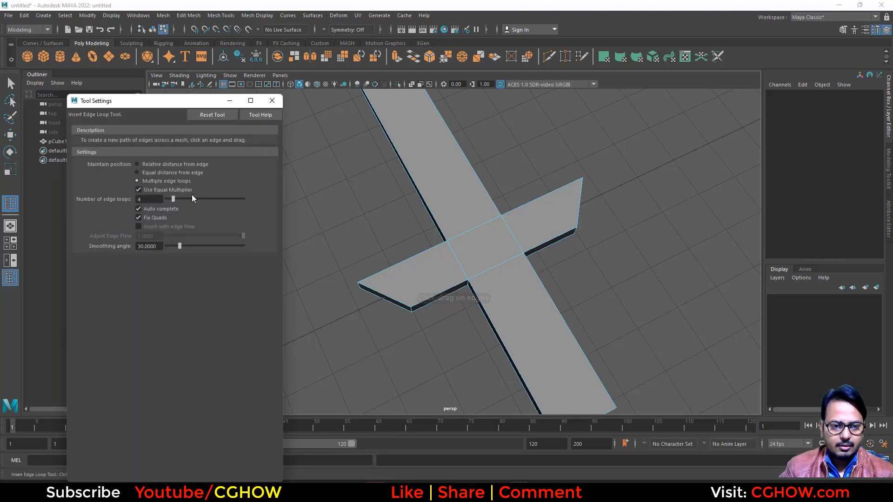
left_click(450, 290)
left_click(552, 244)
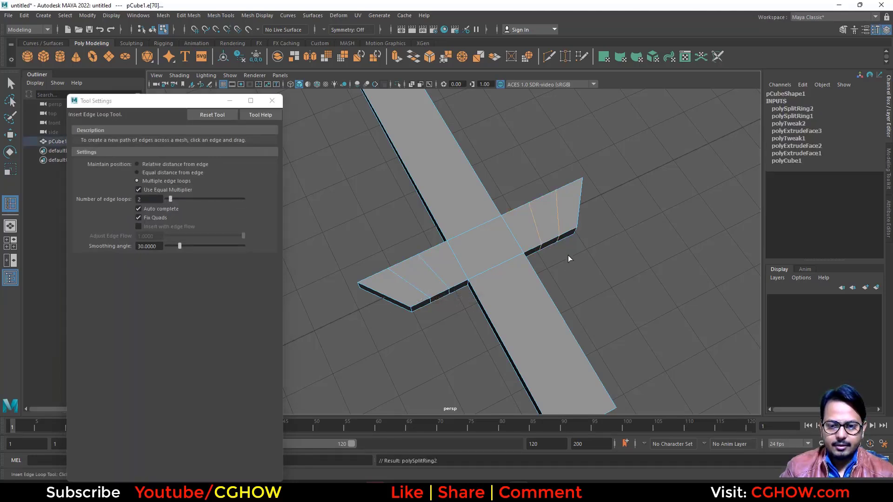
Step: Move the new edge-loop vertices on the handle side of both crossguard arms toward the blade to form notches
left_click_drag(568, 256, 565, 285, "alt")
key("w")
right_click(381, 241)
right_click_drag(381, 243, 335, 237)
left_click_drag(430, 324, 431, 324)
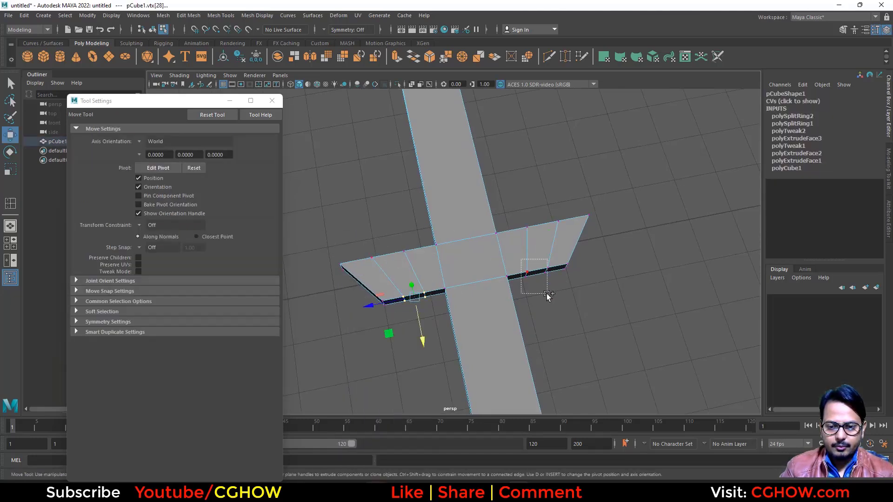
left_click_drag(547, 294, 548, 294, "shift")
left_click_drag(478, 328, 513, 236)
Step: Select the handle's faces and scale them narrower across the handle's width
right_click(511, 200)
right_click_drag(510, 199, 515, 223)
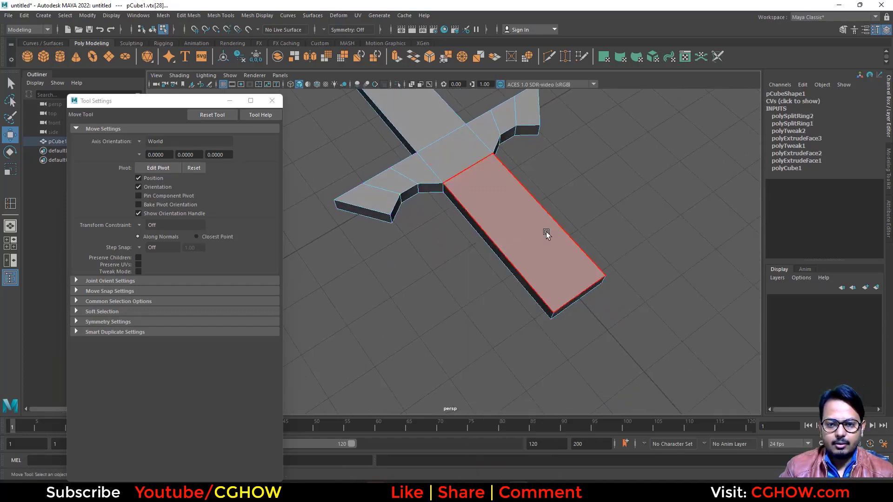
left_click_drag(598, 238, 512, 327)
key("r")
left_click_drag(486, 256, 518, 252)
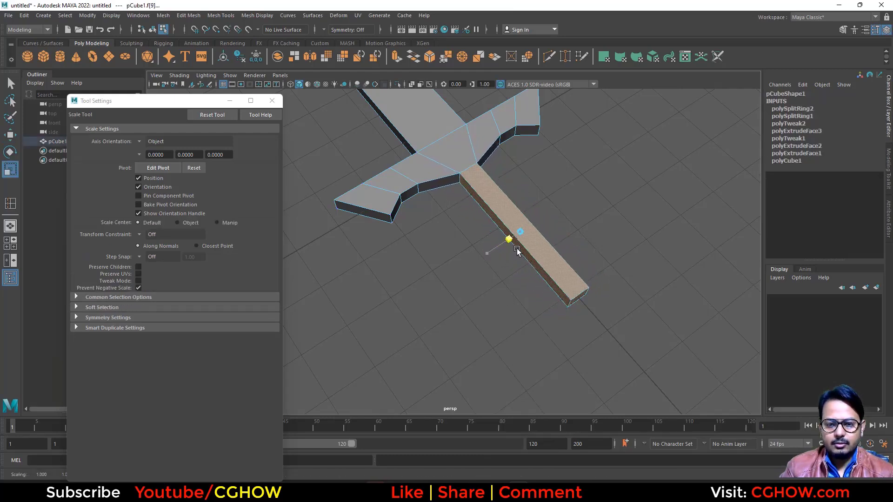
Step: Select the handle's end face and move it toward the crossguard to shorten the handle
right_click_drag(571, 237, 575, 266)
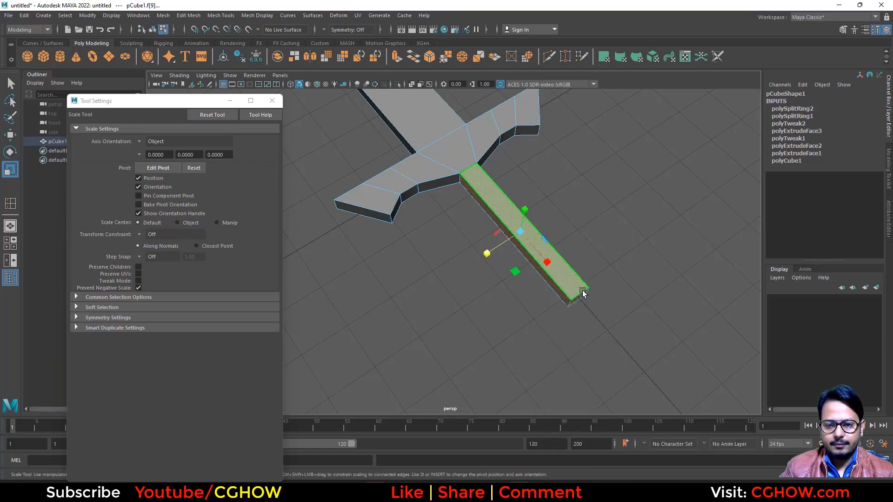
left_click(583, 302)
key("w")
left_click_drag(606, 329, 538, 293)
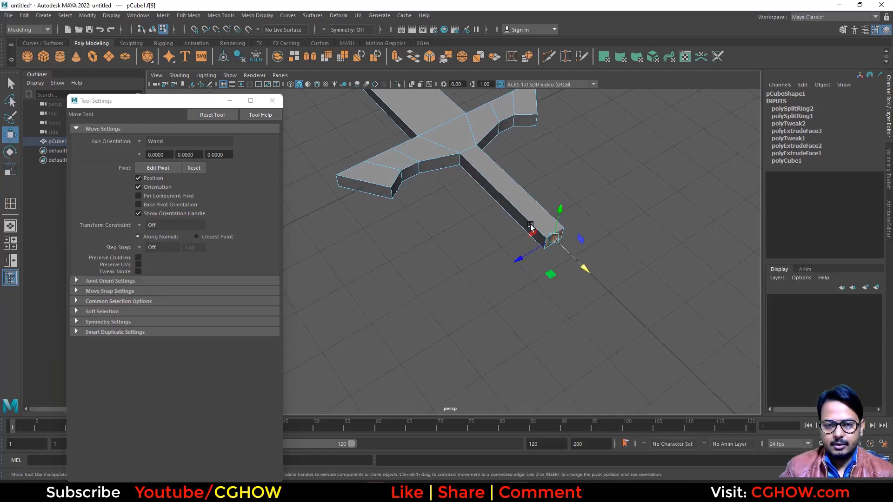
Step: Extrude the handle's end face and scale it up uniformly to make a wider rim for the pommel
left_click(396, 57)
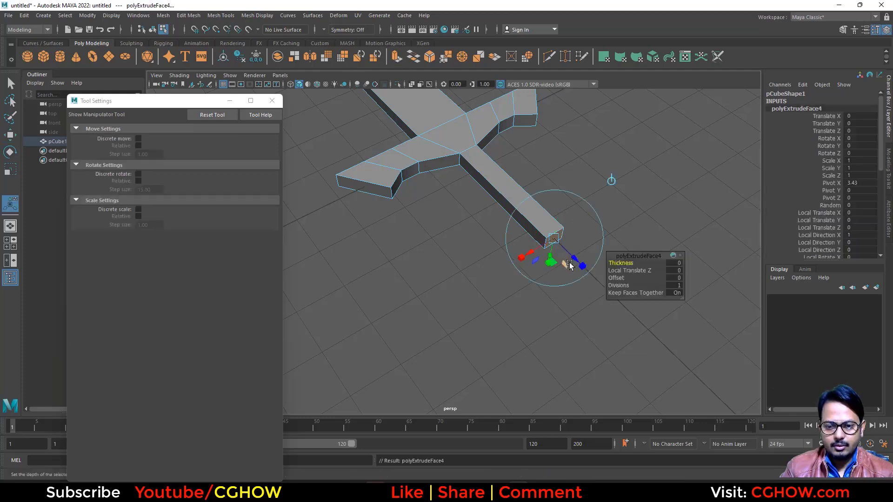
key("r")
left_click_drag(554, 239, 564, 252)
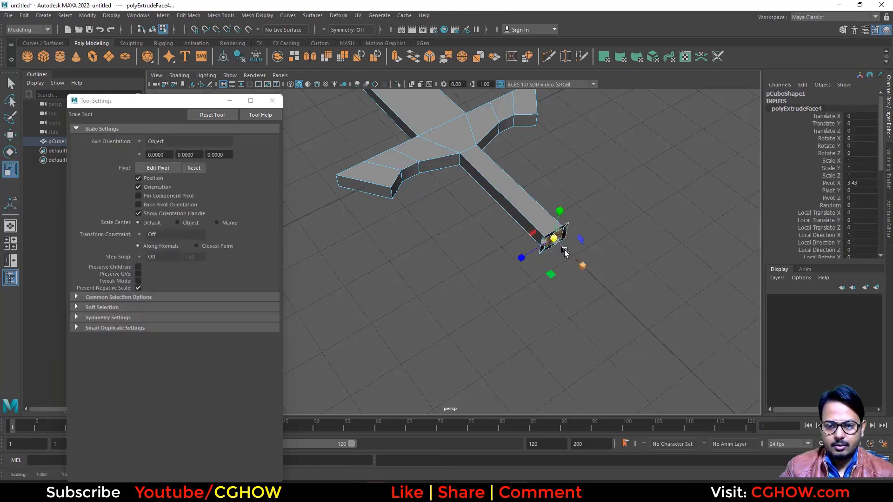
key("w")
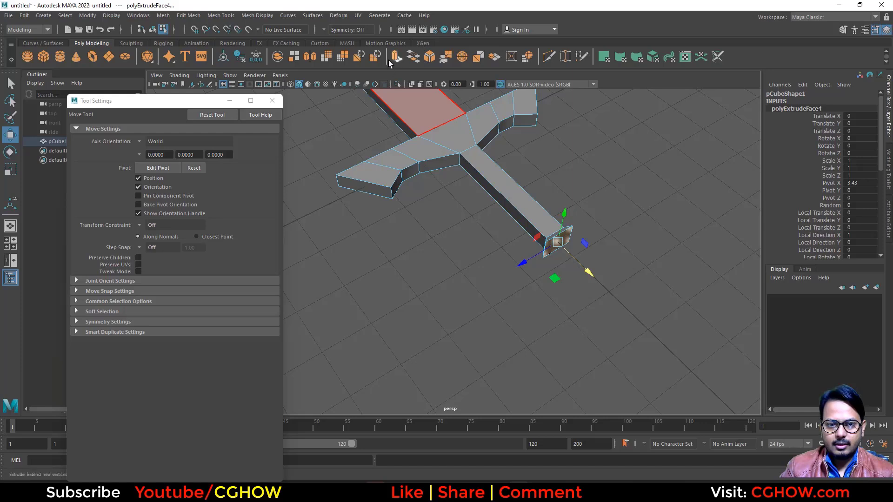
Step: Extrude the widened handle end face outward into a pommel block, then extrude it again into a smaller, tapered end
key("ctrl+e")
mouse_move(580, 265)
left_mouse_down()
mouse_move(597, 282)
mouse_move(572, 256)
left_mouse_up()
left_click(397, 58)
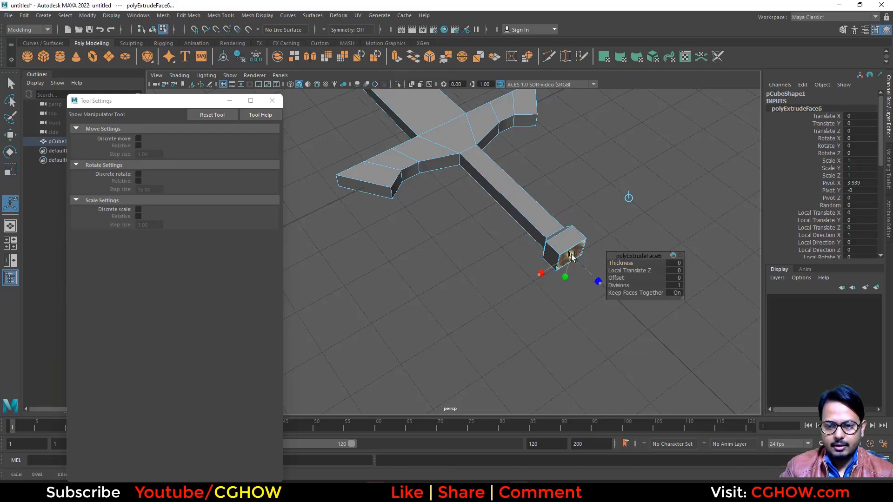
key("e")
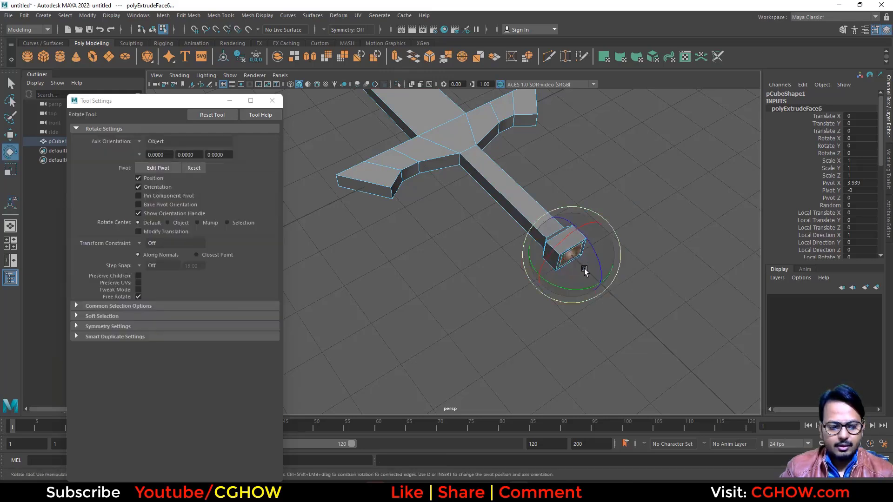
key("w")
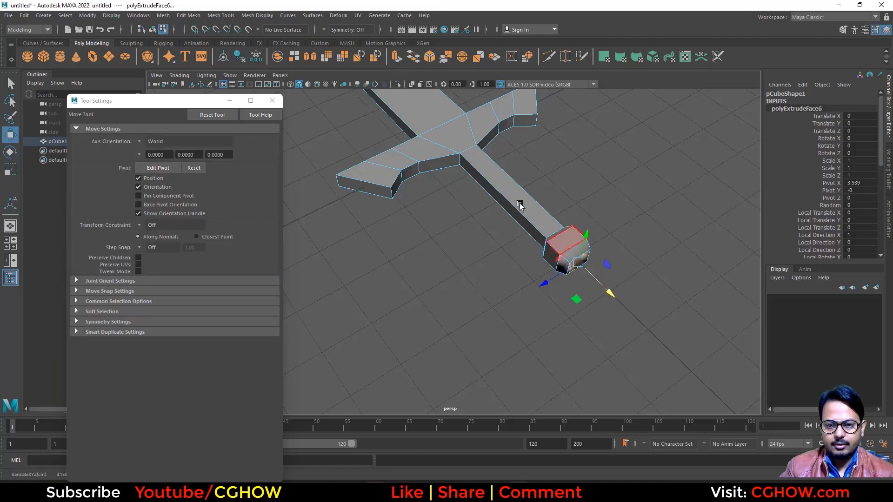
right_click_drag(519, 206, 530, 151)
left_click_drag(574, 195, 550, 229, "alt")
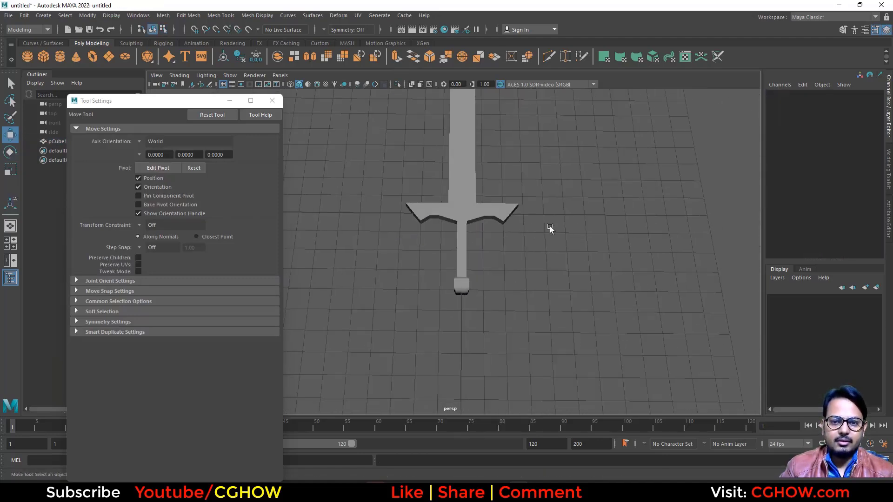
scroll(551, 228, "down", 6)
scroll(540, 239, "up", 6)
Step: Preview the whole sword in smooth display, then return it to unsmoothed display
left_click(440, 210)
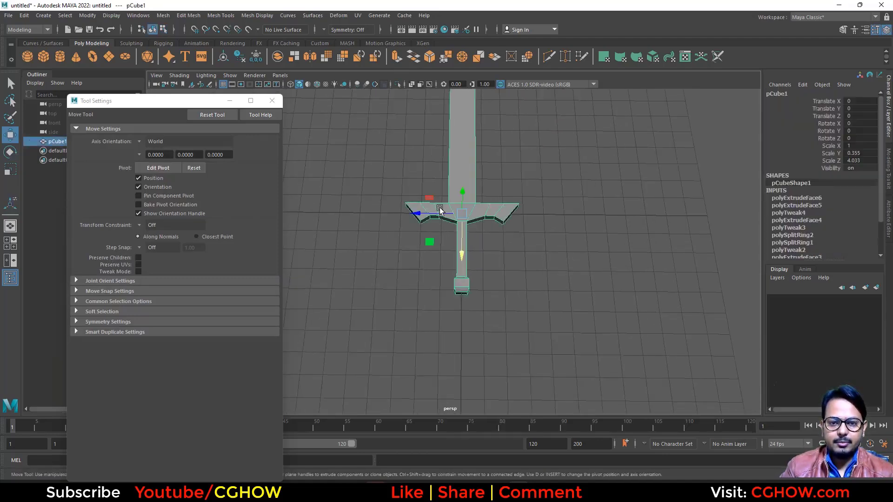
left_click_drag(440, 210, 538, 288, "alt")
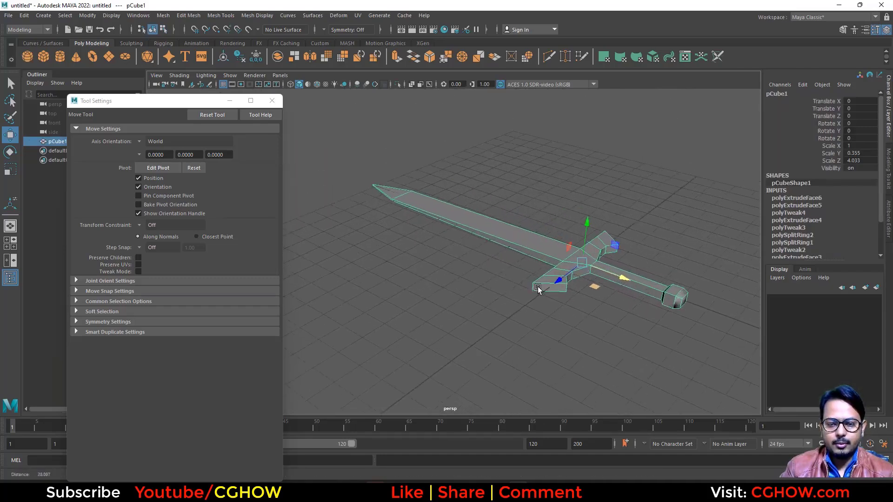
middle_click_drag(538, 289, 463, 295, "alt")
key("3")
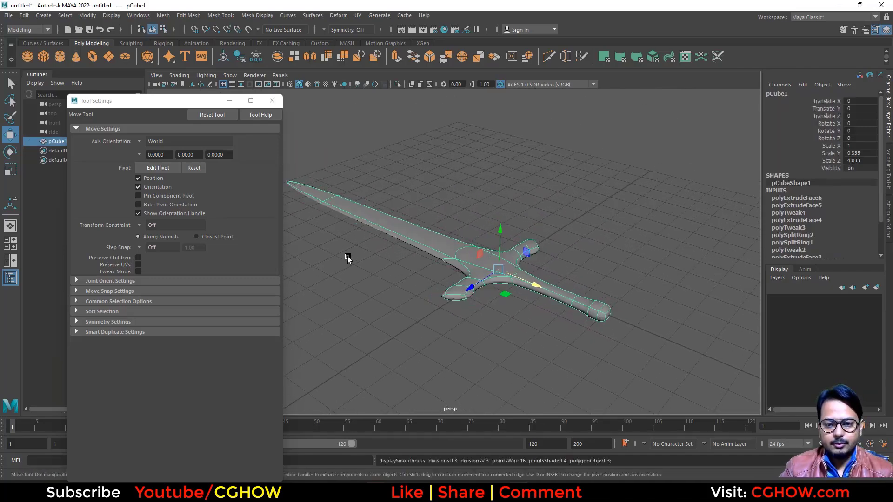
left_click_drag(366, 269, 404, 257, "alt")
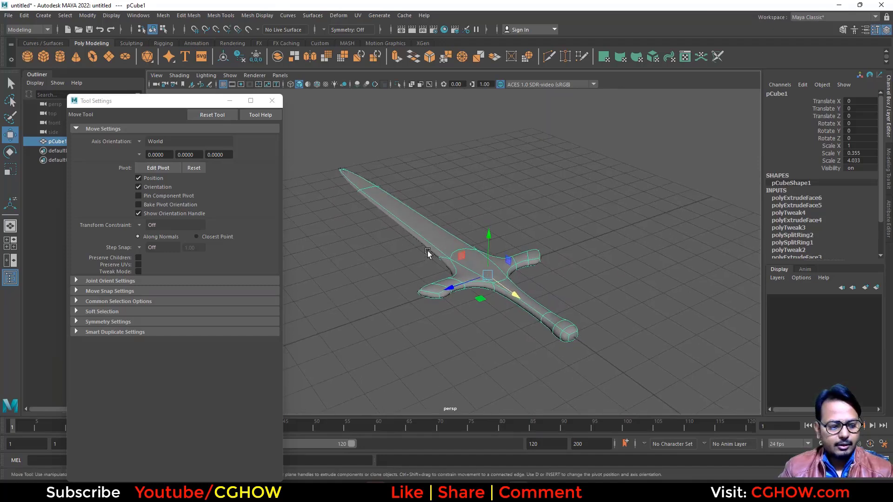
key("1")
Step: Insert an edge loop across the blade close to the crossguard, with smooth preview turned on
scroll(418, 300, "up", 6)
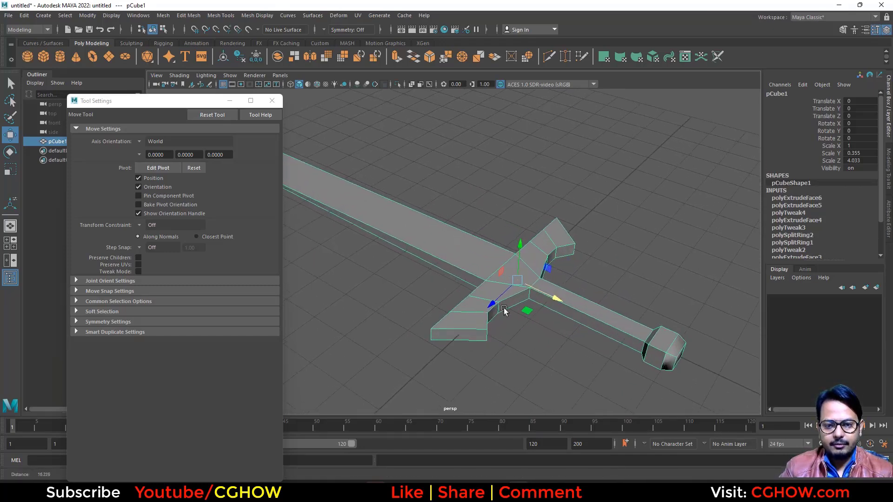
right_click_drag(452, 252, 391, 258, "shift")
left_click(147, 165)
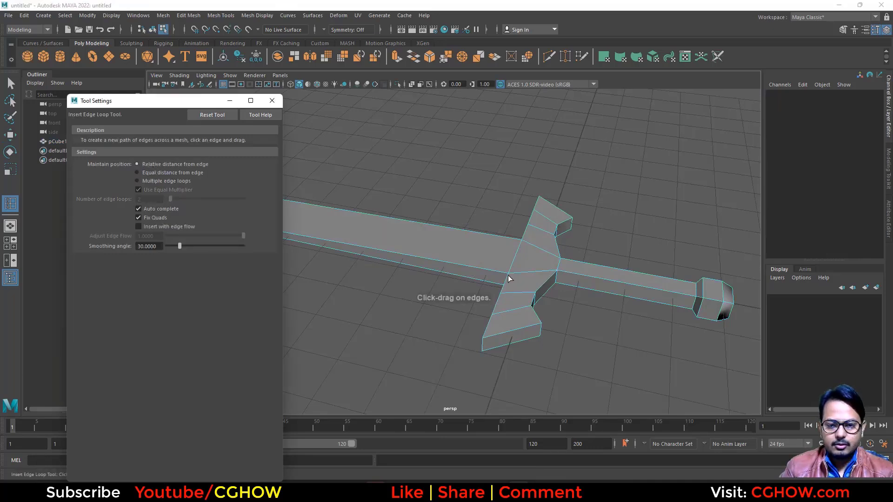
key("3")
left_click_drag(418, 267, 502, 290)
left_click_drag(623, 319, 562, 331, "alt")
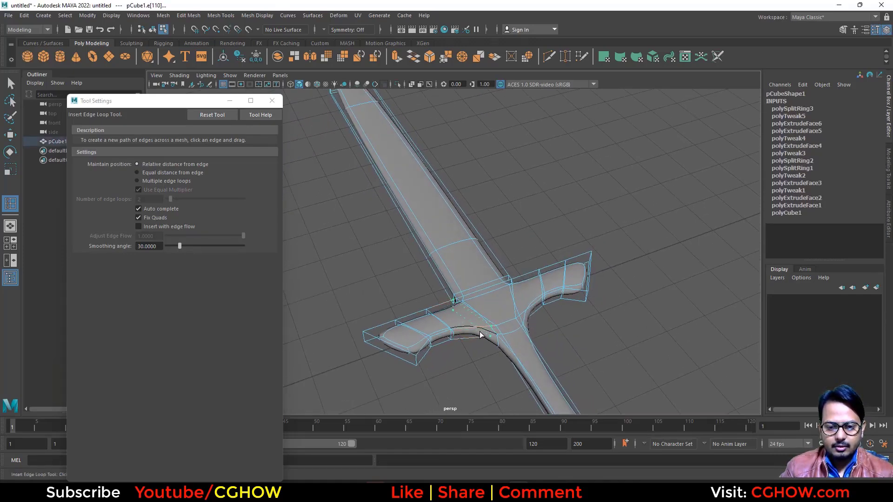
Step: Insert edge loops on both crossguard arms beside the center and along the crossguard's blade-side and handle-side edges
left_click_drag(478, 331, 479, 331)
left_click_drag(580, 331, 496, 331, "alt")
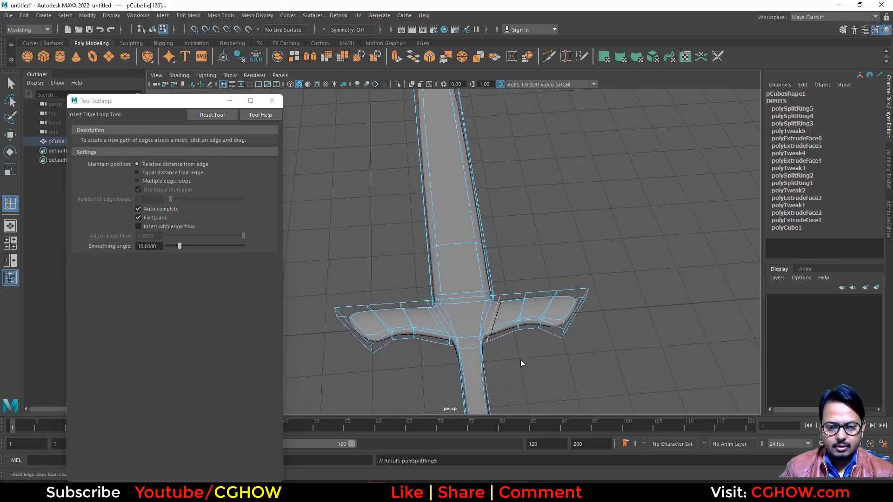
right_click_drag(520, 360, 519, 369, "alt")
left_click_drag(524, 352, 526, 378, "alt")
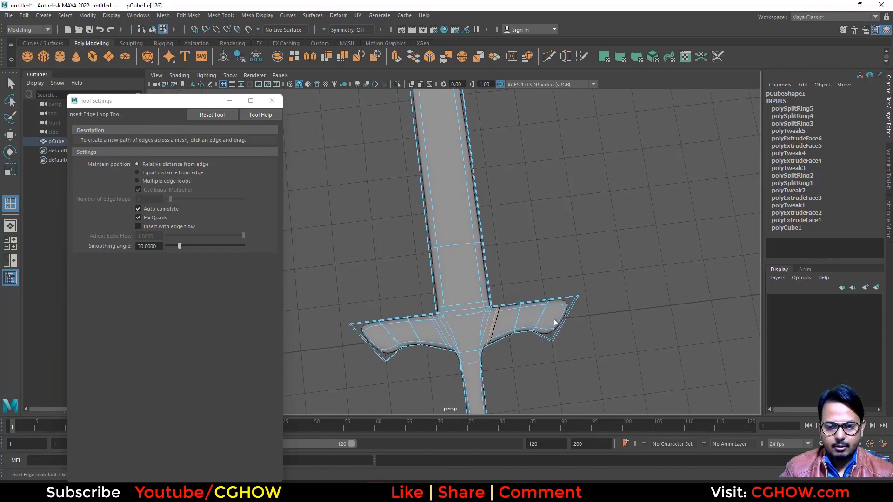
left_click_drag(573, 312, 588, 297)
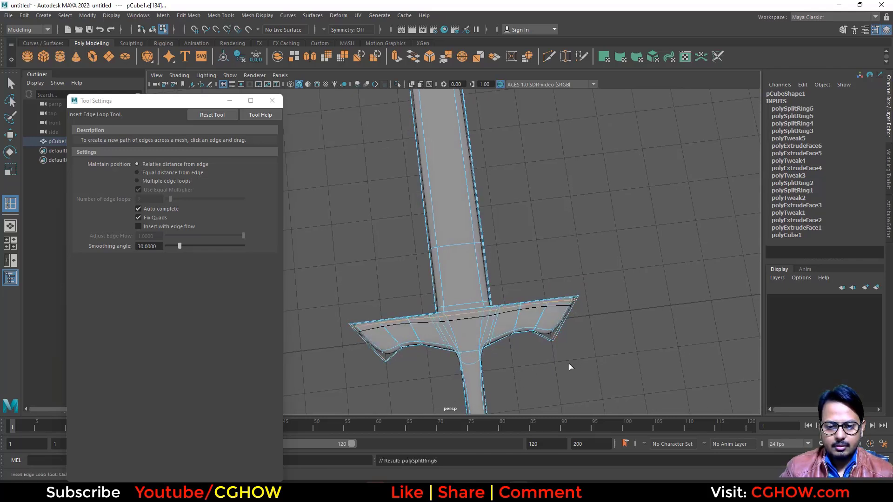
left_click(559, 336)
Step: Insert edge loops on both sides of the handle-pommel junction and one across the blade toward its tip
left_click_drag(544, 372, 598, 395, "alt")
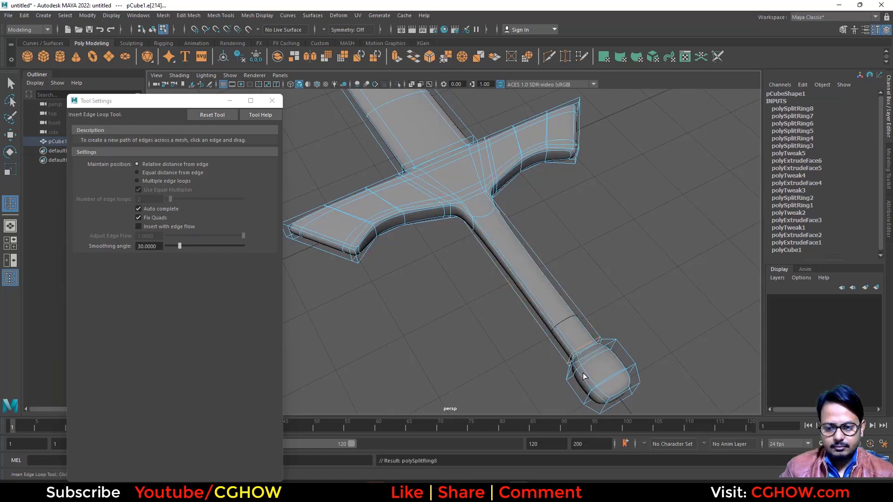
left_click_drag(581, 375, 575, 367)
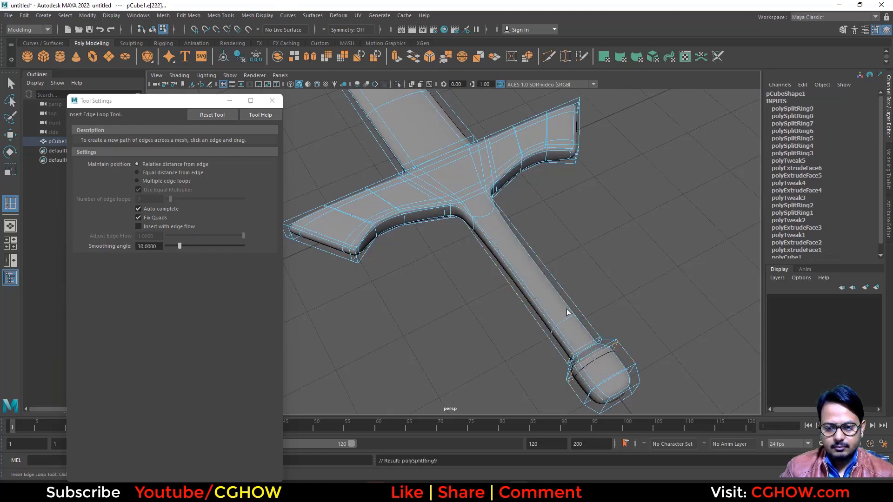
left_click_drag(566, 309, 432, 296, "alt")
middle_click_drag(433, 296, 626, 354, "alt")
left_click_drag(519, 277, 502, 272)
middle_click_drag(529, 339, 479, 274, "alt")
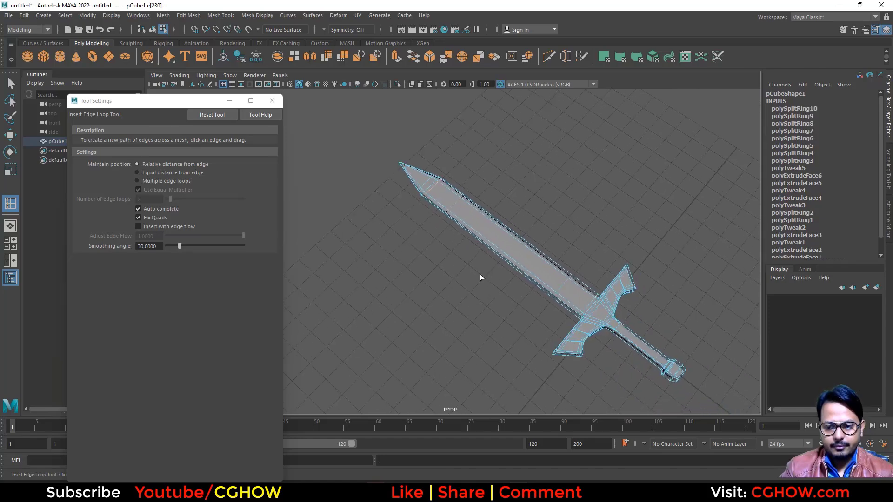
left_click_drag(479, 274, 506, 297, "alt")
Step: Turn off the smooth preview, return to object mode and apply Smooth to the sword mesh twice
key("1")
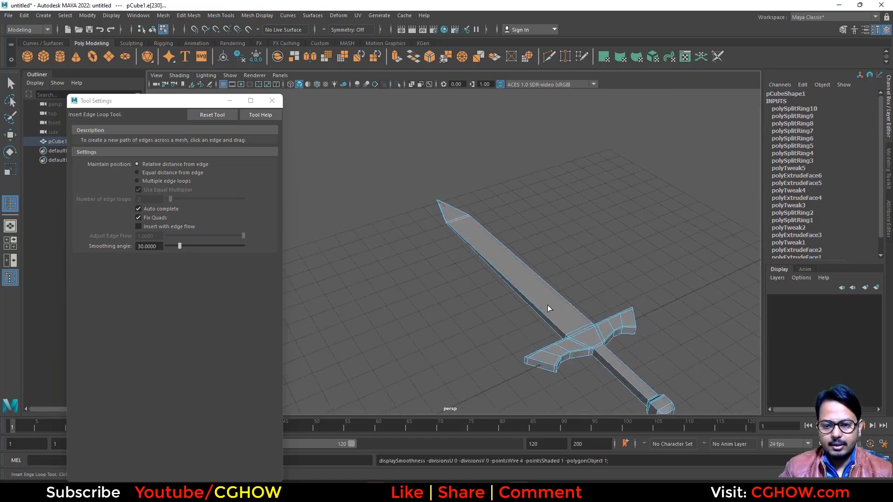
right_click_drag(535, 237, 594, 255)
right_click_drag(527, 237, 614, 205)
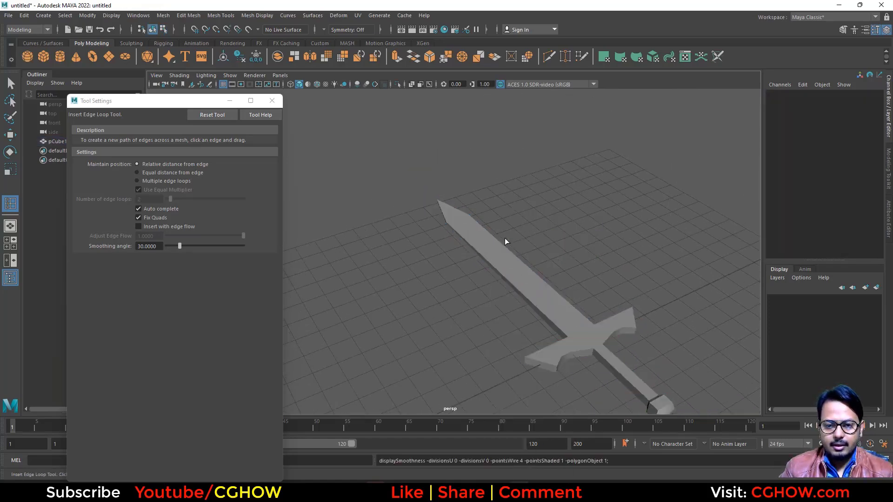
key("q")
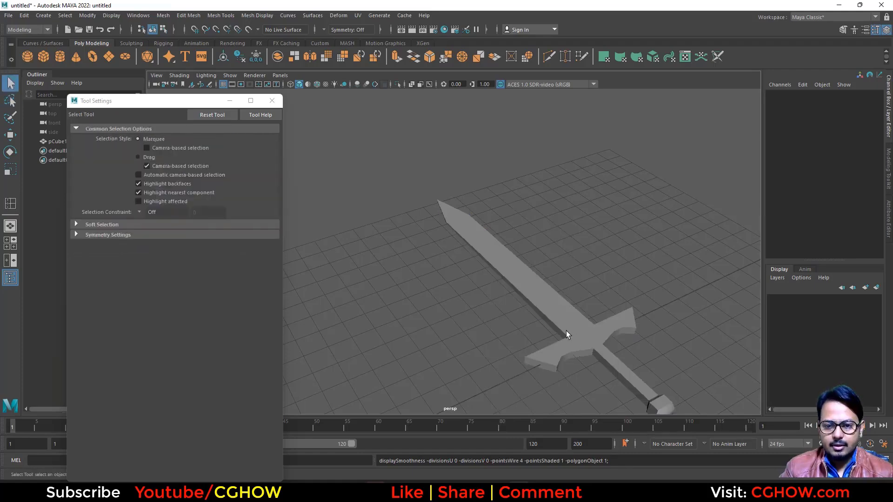
left_click(566, 331)
right_click_drag(547, 246, 528, 302, "shift")
left_click(520, 362)
left_click_drag(520, 362, 501, 319, "alt")
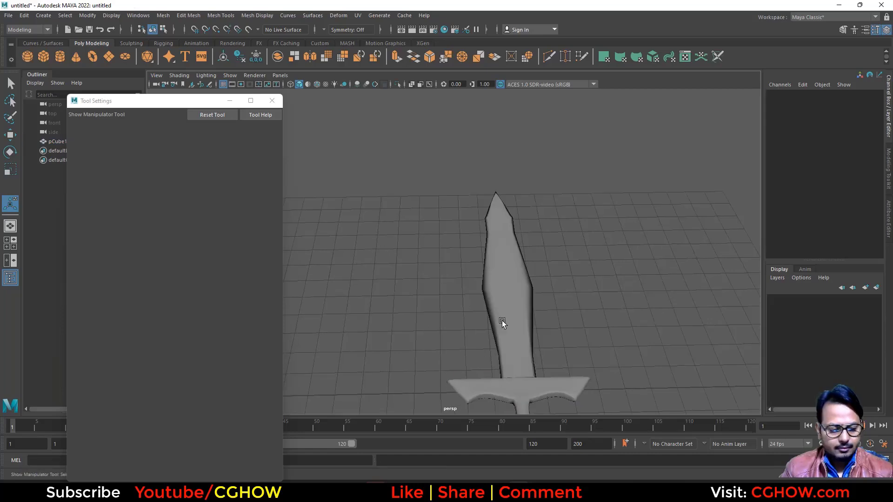
left_click(500, 319)
left_click(469, 363)
left_click_drag(469, 363, 554, 333, "alt")
left_click(511, 231)
left_click_drag(511, 231, 421, 315, "alt")
key("w")
left_click_drag(477, 322, 496, 241, "alt")
Step: Select all the sword's faces and move them lengthwise toward the blade tip so the handle sits at the object's pivot
right_click_drag(496, 241, 494, 261)
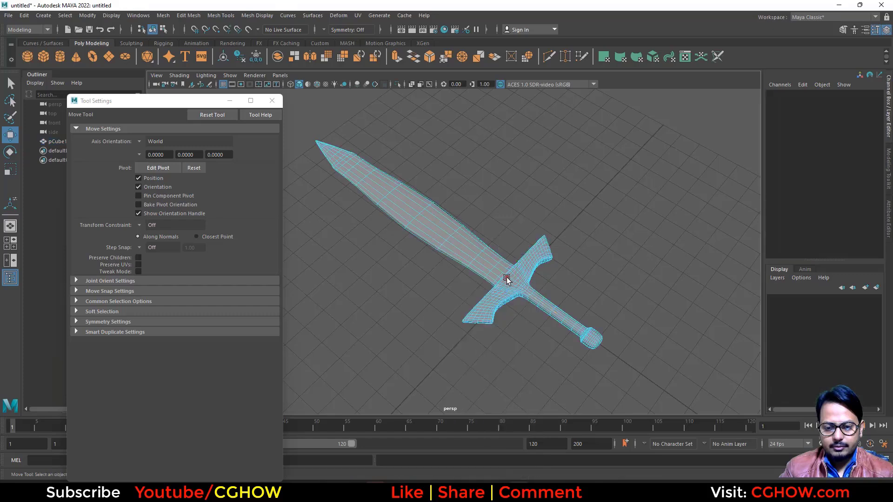
left_click_drag(478, 254, 442, 228)
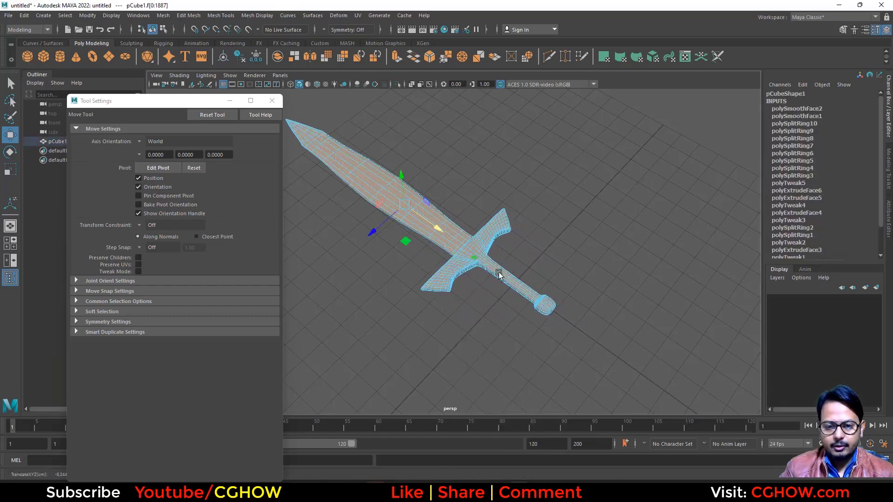
right_click_drag(462, 232, 507, 217)
left_click(601, 287)
left_click_drag(601, 288, 505, 266, "alt")
key("f")
Step: Open the UV Editor for the sword and apply an automatic UV projection to the mesh
left_click(685, 57)
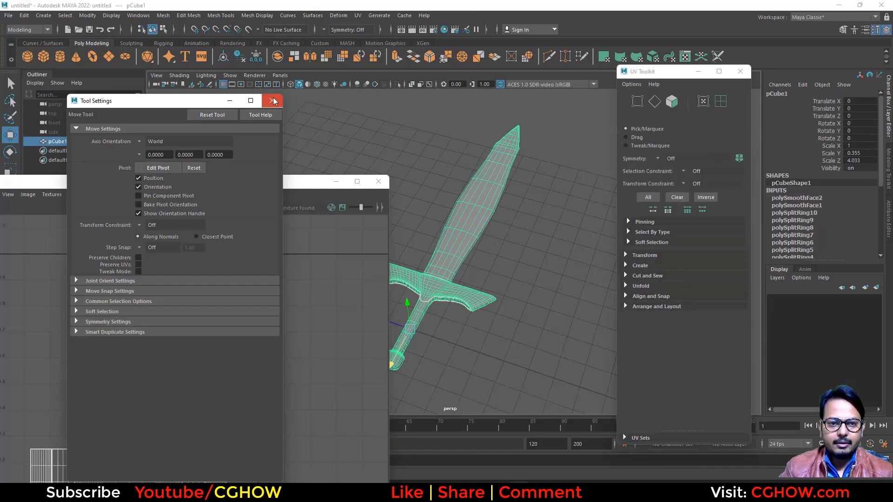
left_click(273, 101)
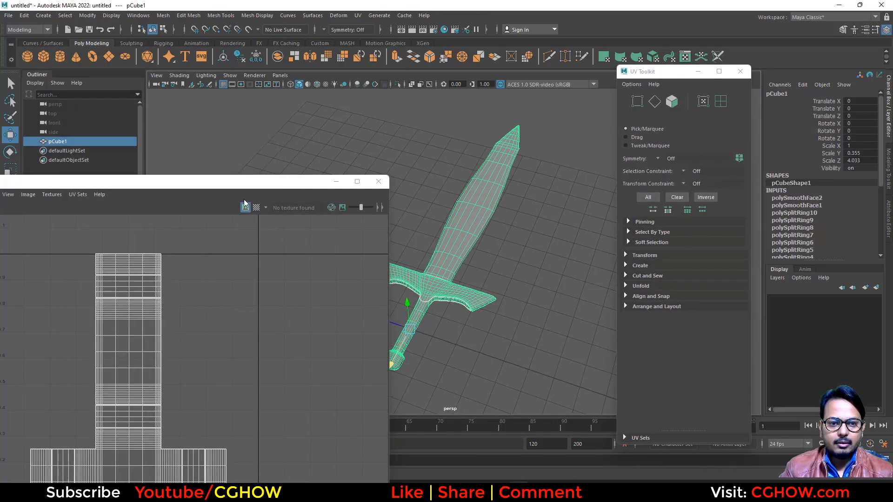
left_click_drag(238, 181, 707, 139)
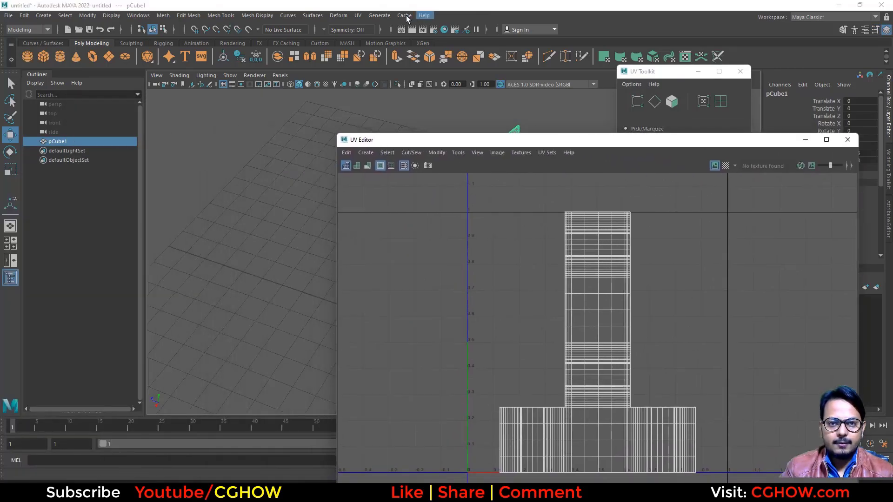
left_click(350, 16)
left_click(460, 6)
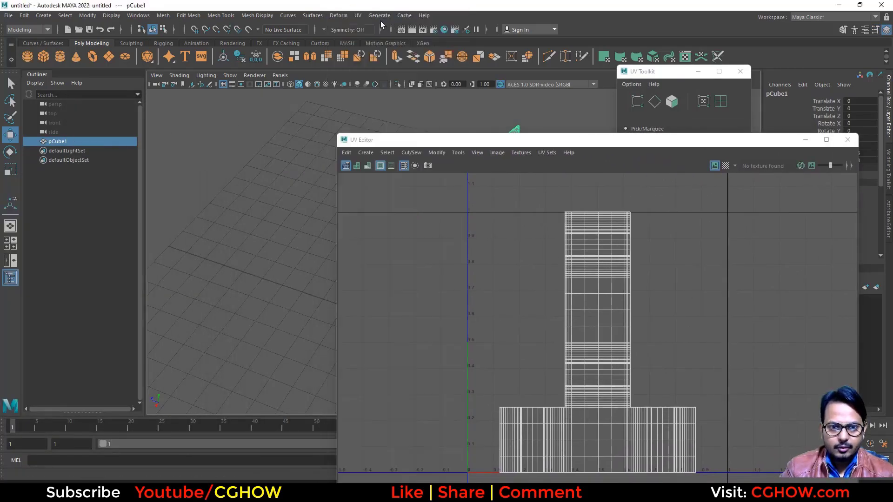
left_click(358, 15)
left_click(382, 70)
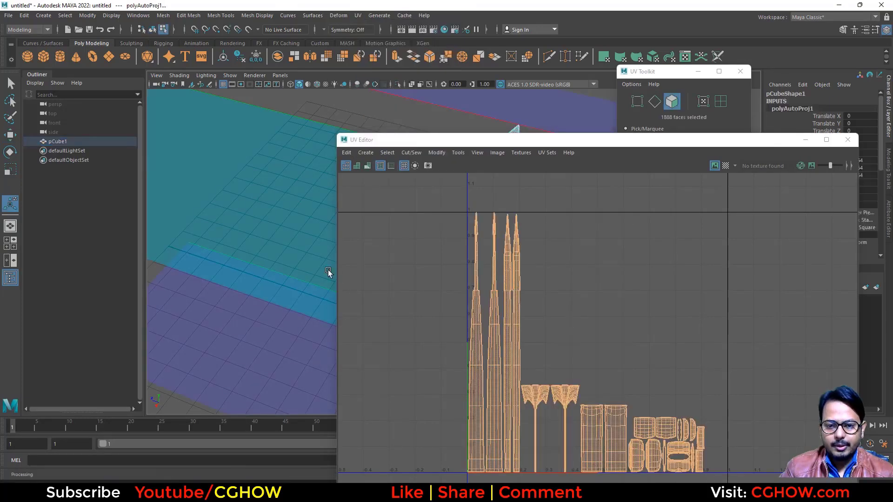
Step: Close the UV Editor and UV Toolkit and return the sword to object mode
right_click_drag(299, 231, 171, 182, "alt")
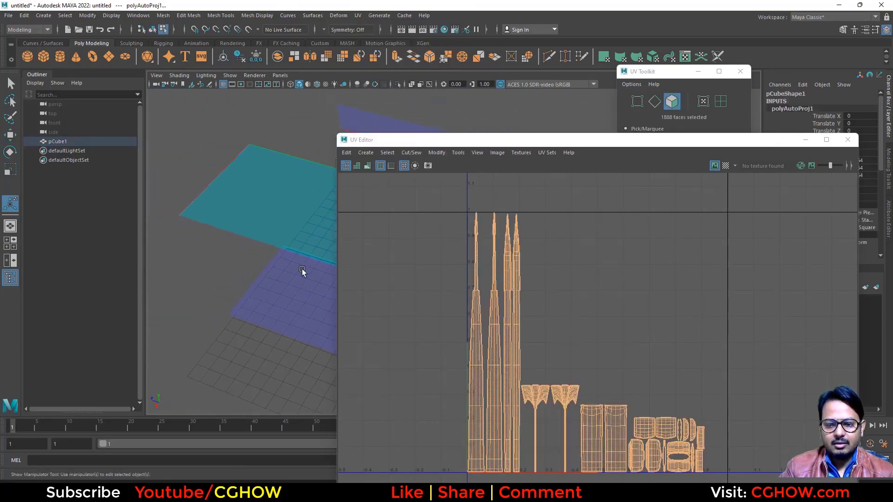
left_click(846, 140)
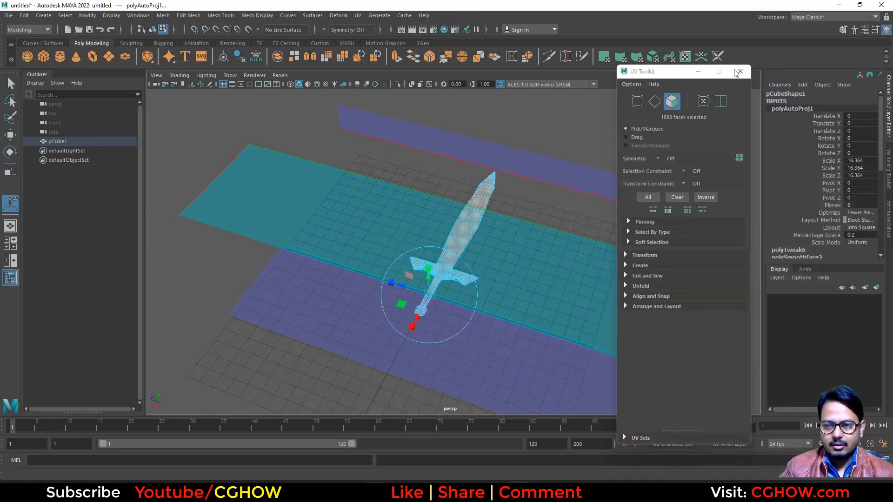
left_click(739, 72)
key("F8")
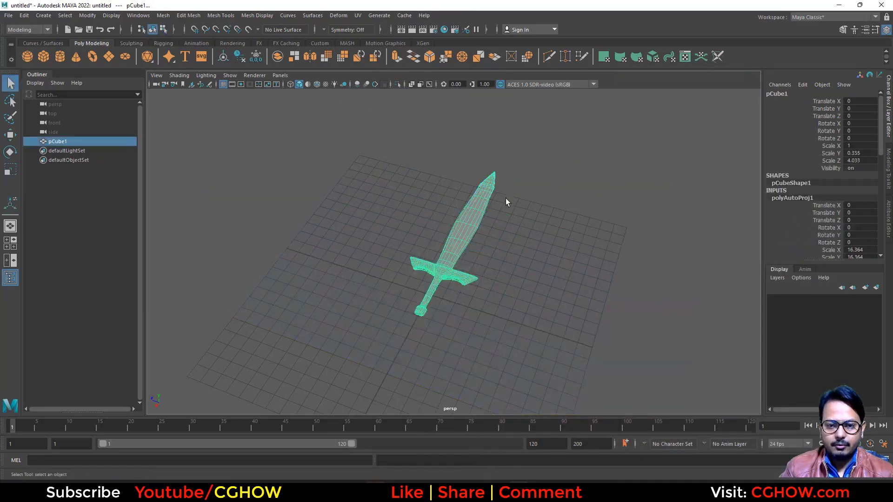
left_click(506, 198)
Step: Select the vertices across the middle of the blade with soft selection and scale them narrower to straighten the bulging edges
left_click(423, 262)
left_click_drag(423, 261, 448, 318, "alt")
left_click(382, 272)
right_click_drag(386, 272, 468, 233, "alt")
left_click(432, 225)
left_click_drag(433, 225, 437, 270, "alt")
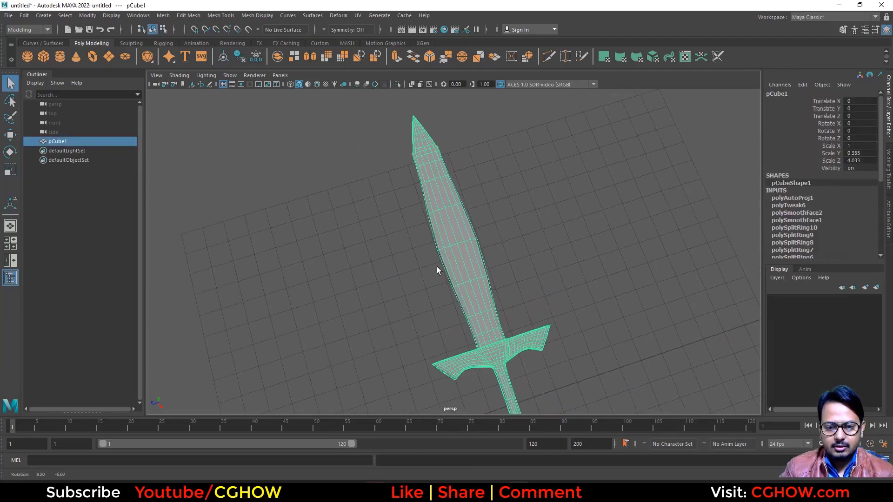
right_click_drag(441, 225, 427, 244)
left_click_drag(428, 244, 406, 261, "alt")
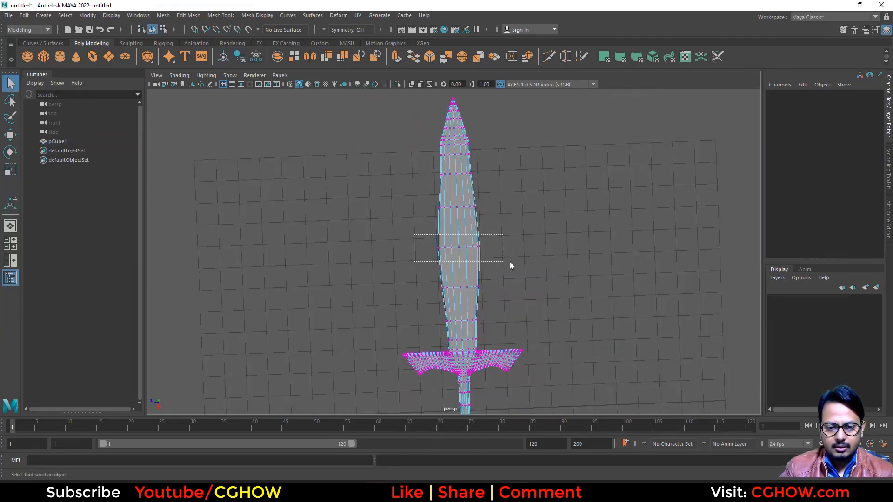
left_click_drag(509, 261, 507, 261)
key("b")
mouse_move(411, 244)
left_mouse_down()
mouse_move(446, 246)
mouse_move(413, 244)
mouse_move(423, 249)
left_mouse_up()
key("r")
right_click_drag(459, 199, 574, 146)
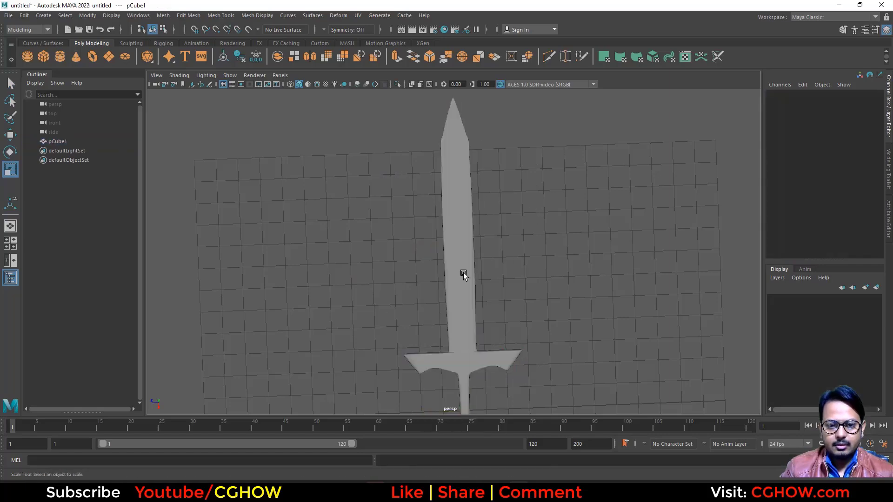
left_click_drag(464, 274, 385, 262, "alt")
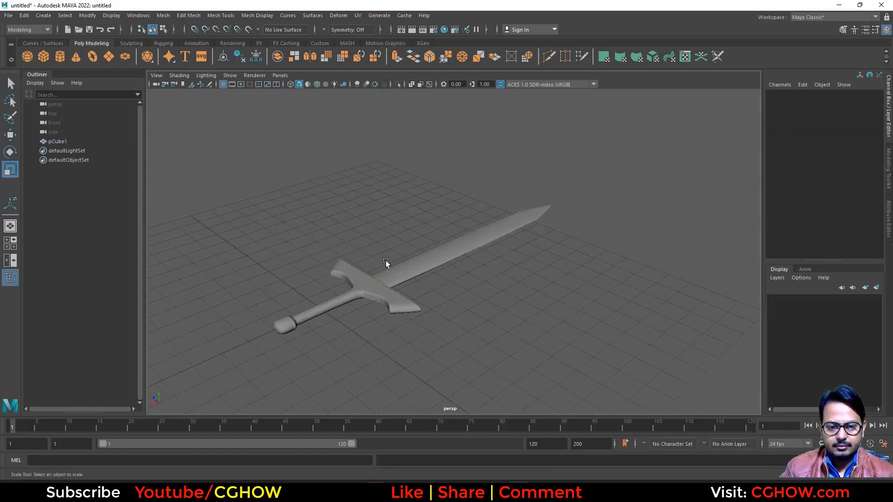
Step: Select the whole sword object and freeze its transformations
left_click(413, 267)
key("w")
left_click_drag(517, 286, 375, 259, "alt")
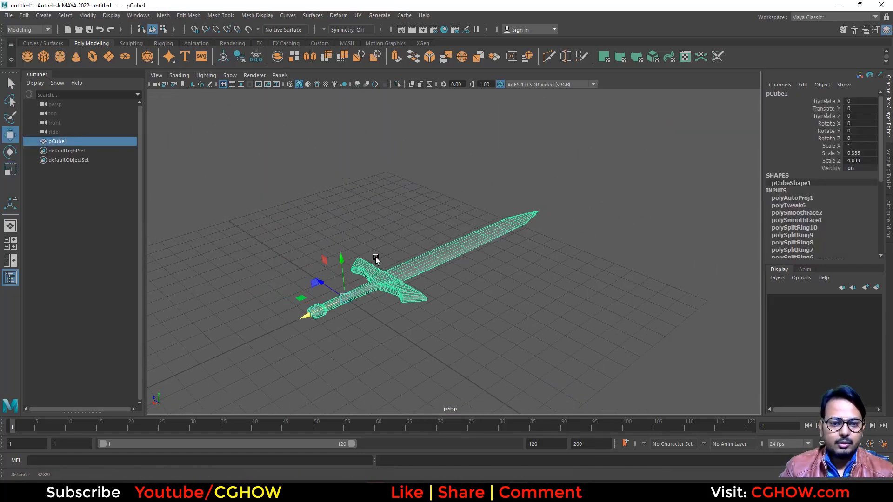
left_click(91, 16)
left_click(107, 57)
Step: Export the selected sword to the Desktop as an FBX file named SM_sword1
left_click(9, 16)
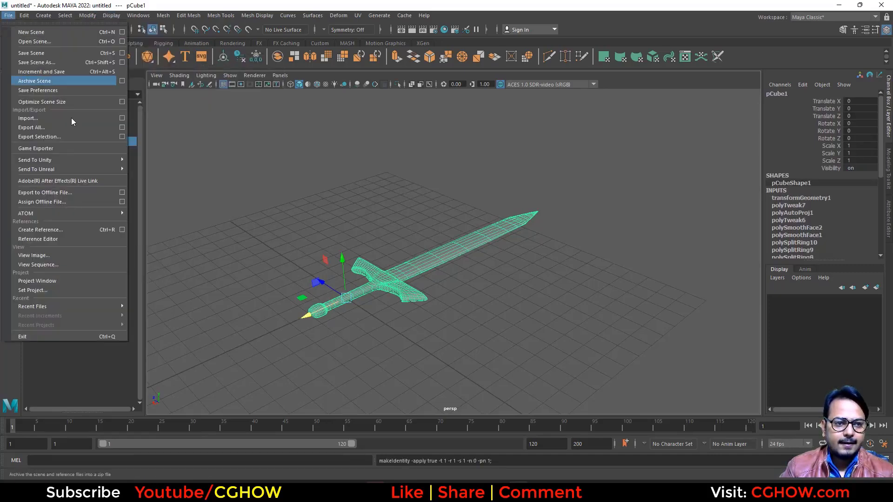
left_click(53, 137)
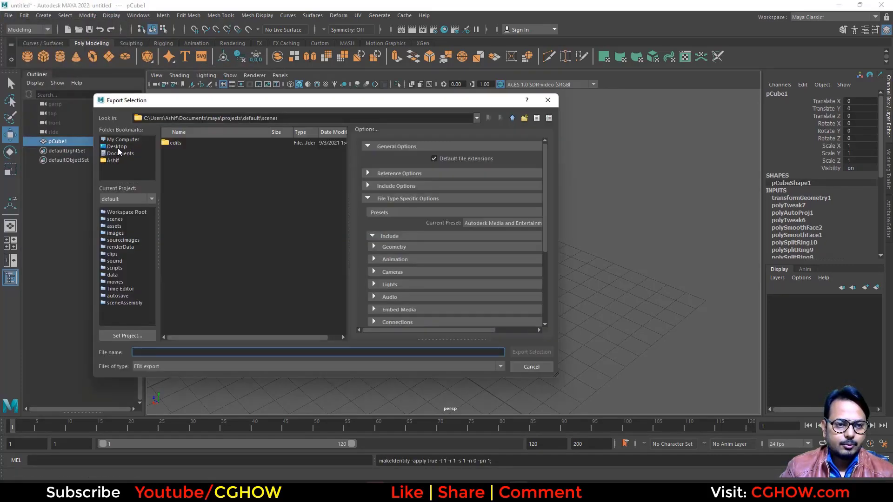
left_click(117, 146)
left_click(221, 352)
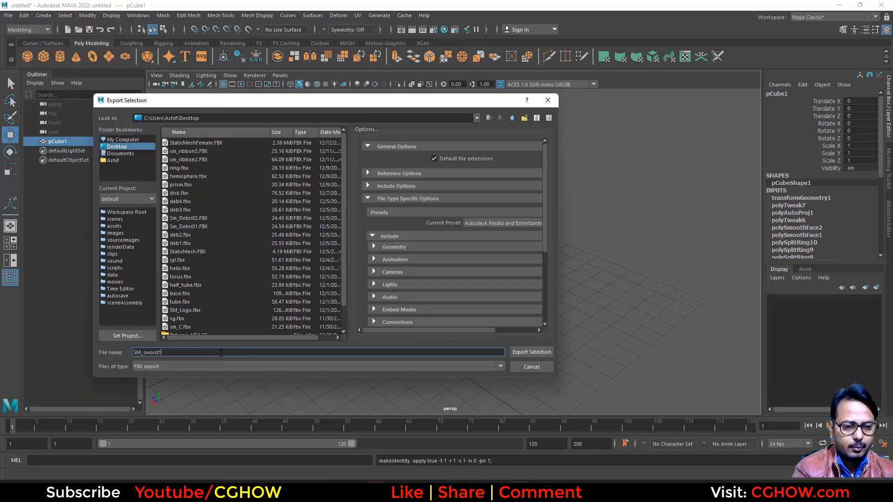
key("Return")
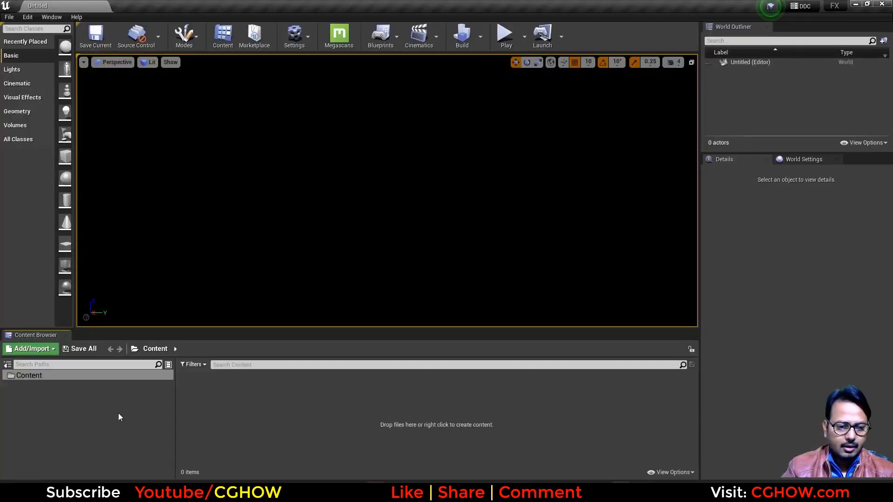
Step: In Unreal Editor, import SM_sword1.fbx from the Desktop into the Content folder and briefly open the mesh to check it
right_click(235, 415)
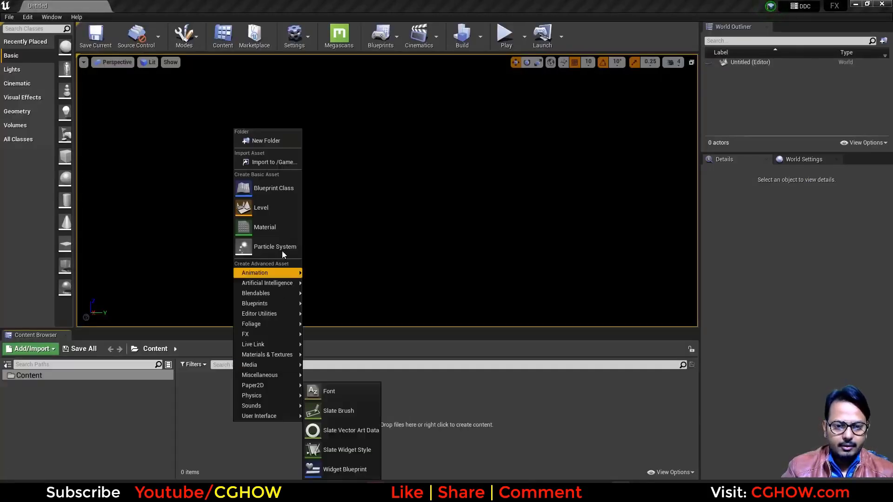
left_click(267, 162)
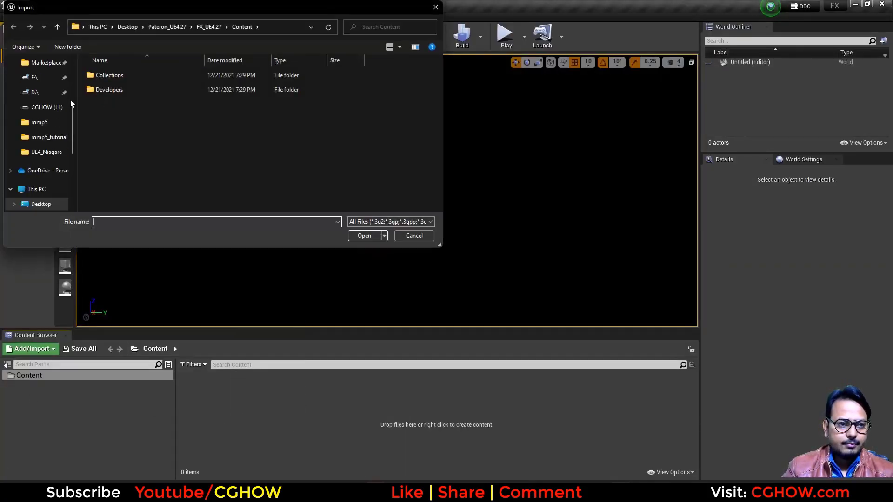
left_click(41, 205)
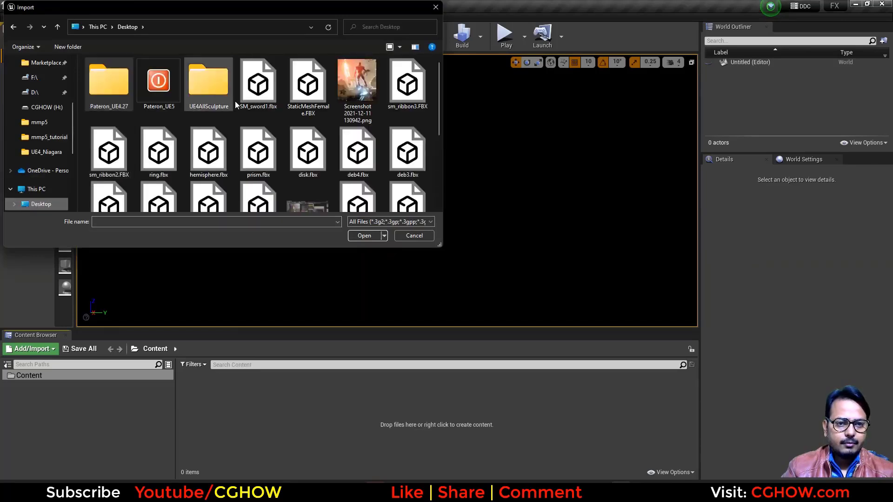
double_click(258, 113)
left_click(497, 389)
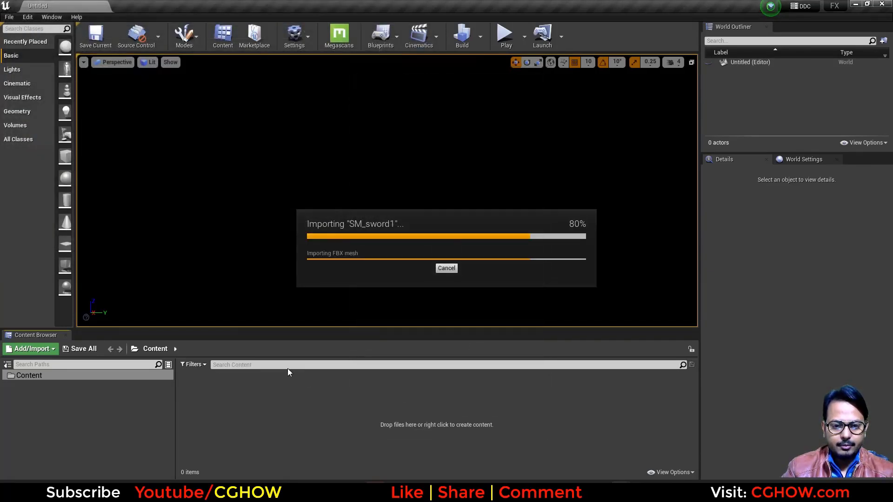
left_click(545, 339)
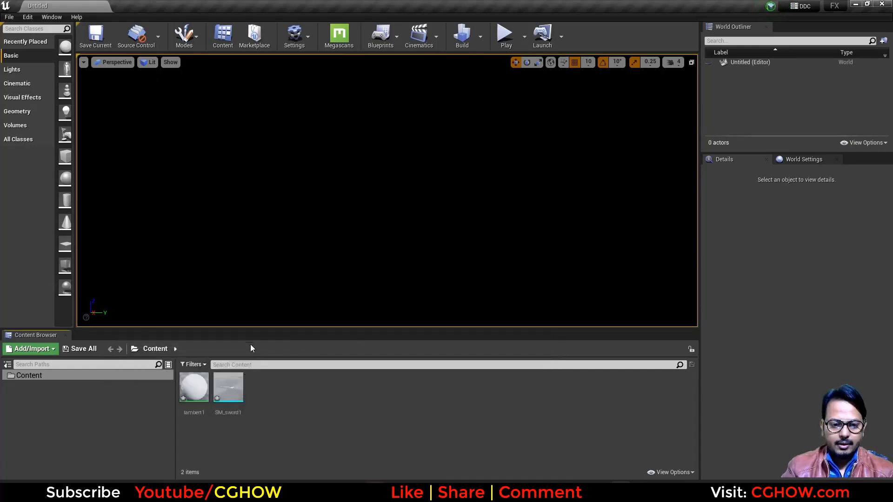
double_click(228, 387)
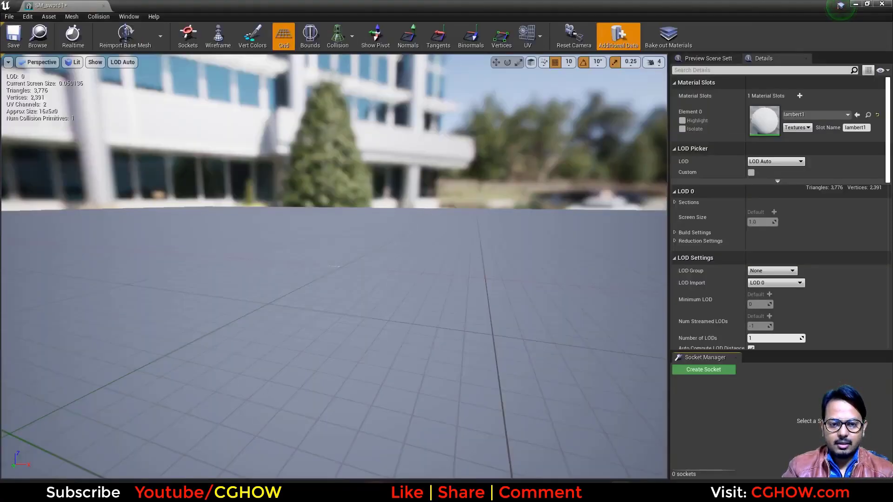
left_click(103, 5)
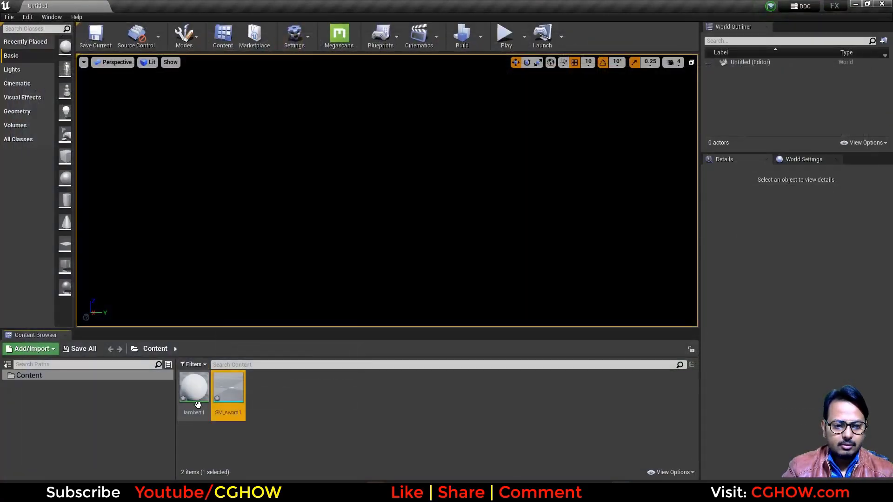
Step: Rename the imported lambert1 material to m_Sword, open it and space its Param node away from the material output
left_click(194, 389)
type("m_Sword")
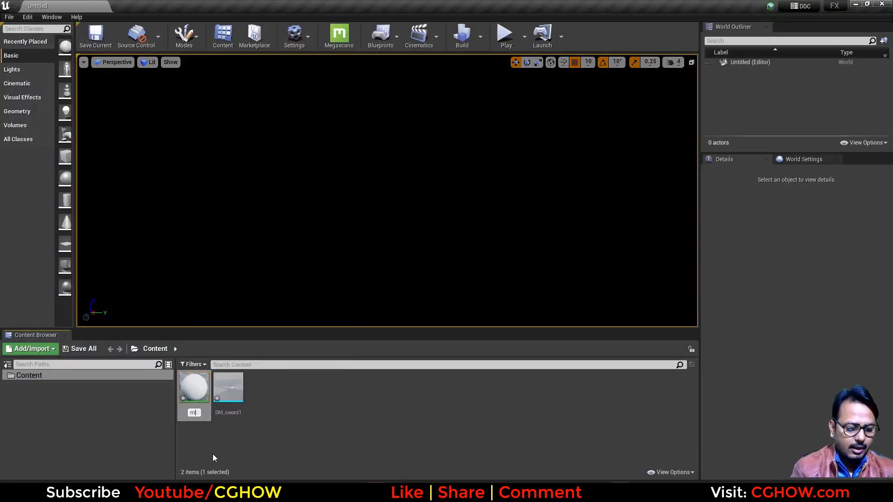
key("Return")
key("Return")
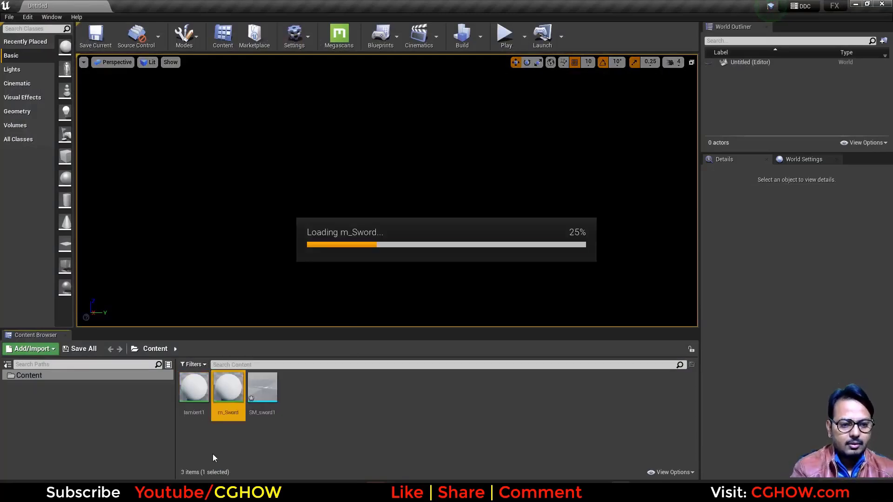
left_click_drag(592, 103, 693, 111)
left_click_drag(580, 142, 541, 164)
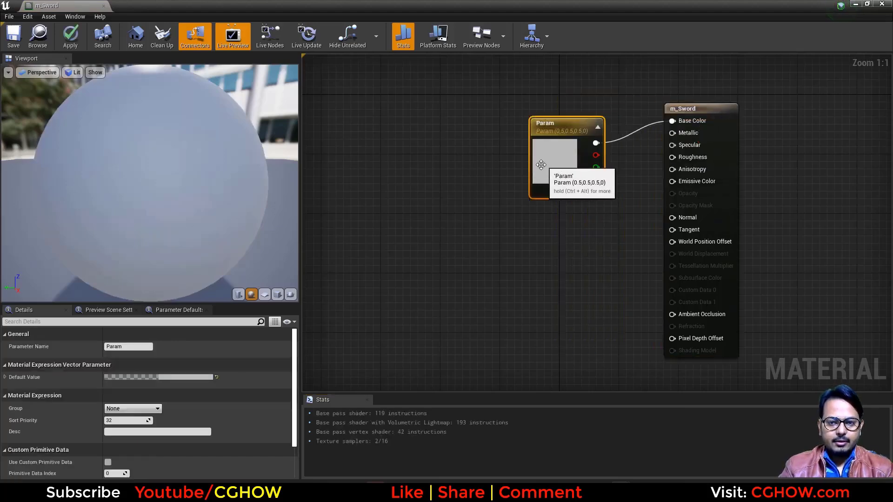
Step: Preview the material on a plane and connect a new Particle Color node to Emissive Color
left_click(264, 295)
right_click_drag(400, 253, 413, 207)
right_click(400, 195)
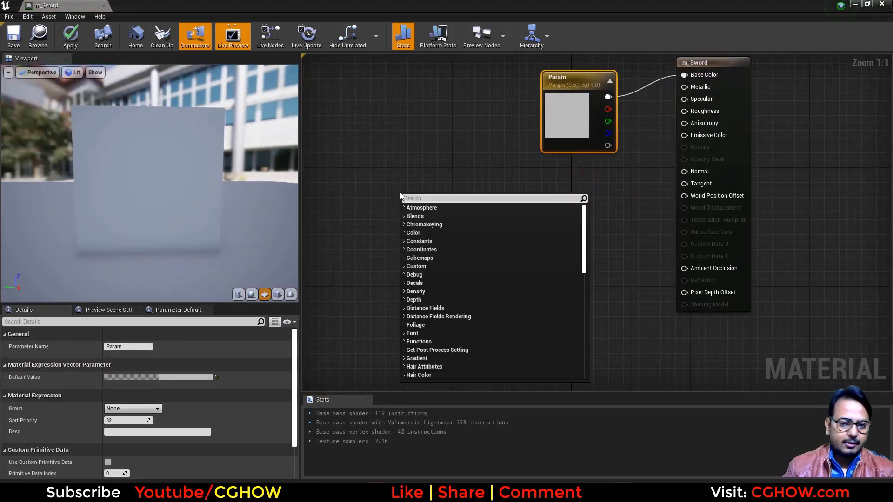
type("part")
key("Return")
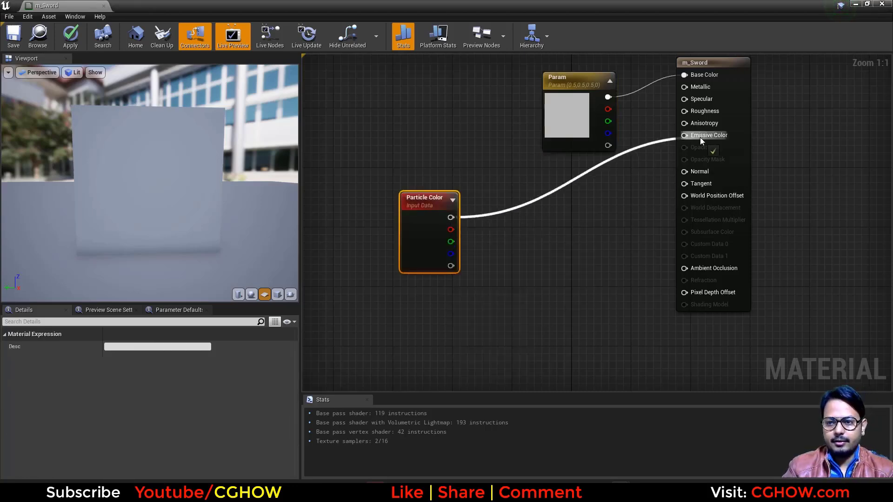
left_click_drag(700, 138, 700, 138)
Step: Delete the Param node, tidy the remaining nodes, and save the m_Sword material and the SM_sword1 mesh
left_click(599, 125)
key("Delete")
left_click_drag(738, 114, 723, 174)
right_click_drag(434, 274, 482, 255)
left_click_drag(473, 247, 487, 230)
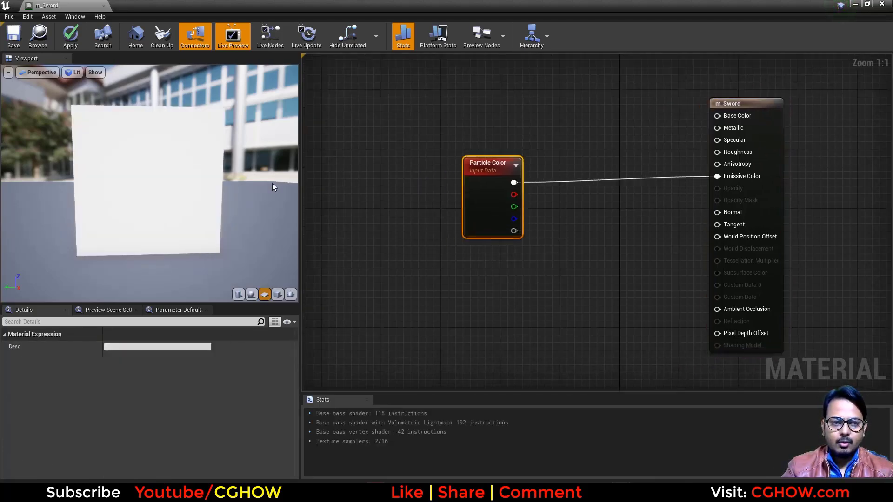
left_click(14, 37)
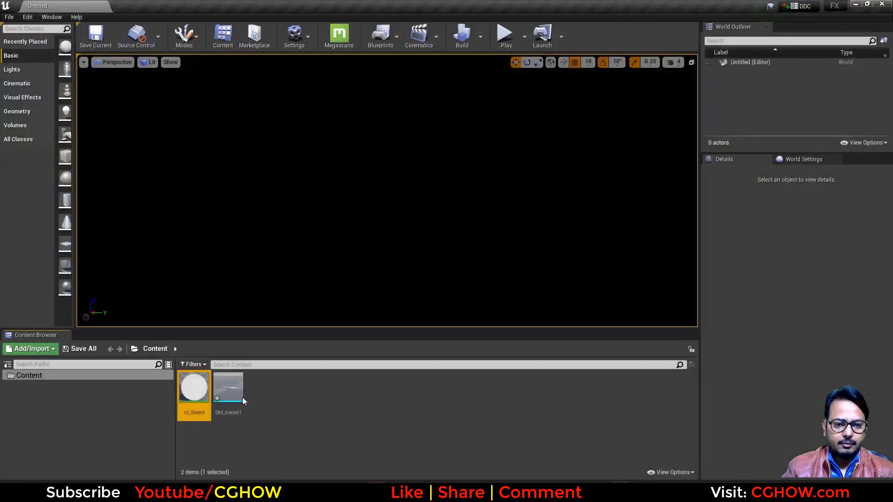
left_click(80, 349)
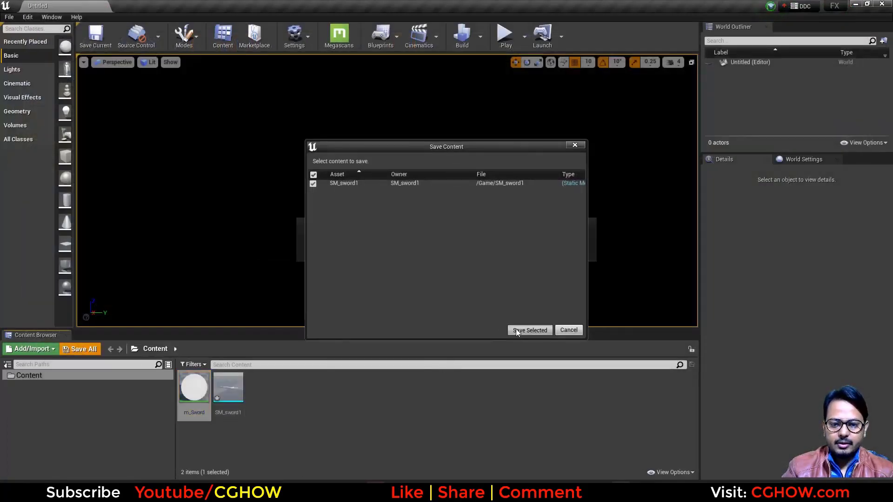
left_click(530, 330)
Step: Create a Niagara System in the Content folder from the Fountain emitter template and name it FX_sword
right_click(315, 424)
mouse_move(345, 335)
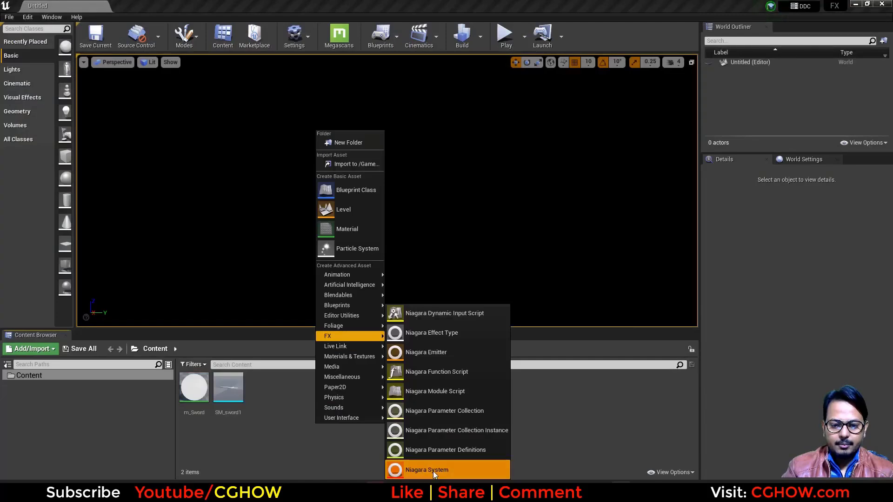
left_click(433, 469)
left_click(451, 379)
left_click(415, 315)
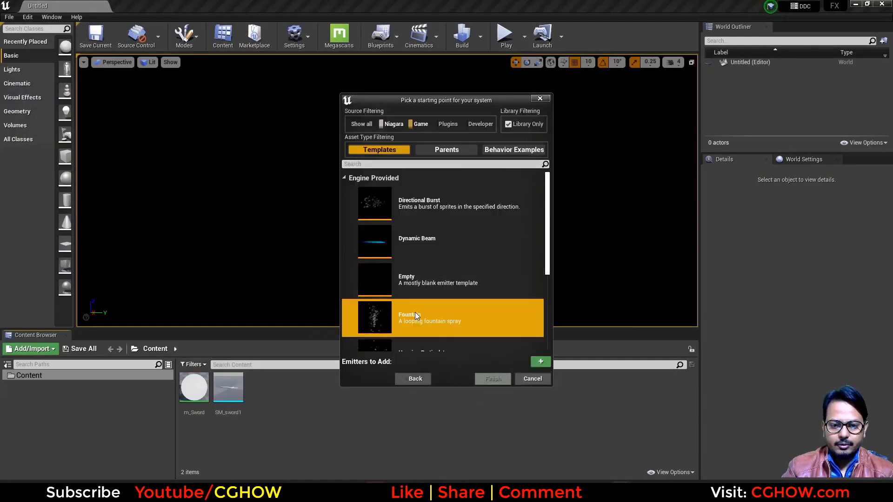
left_click(540, 362)
left_click(494, 379)
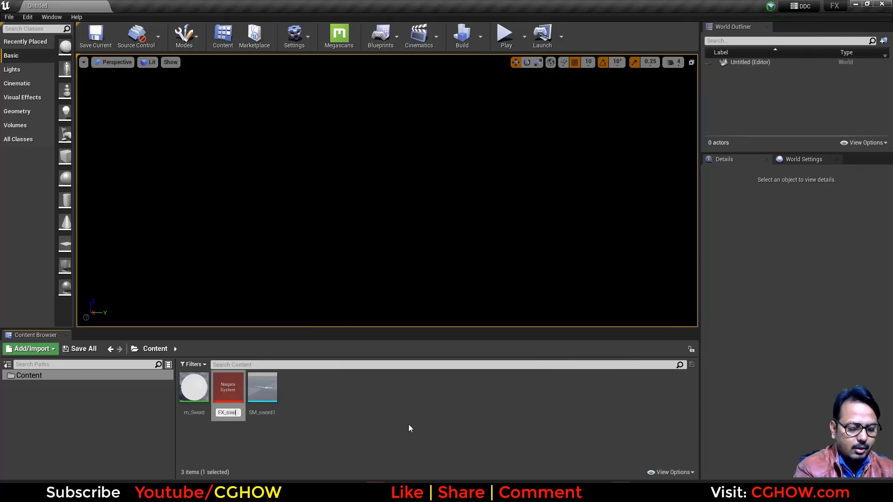
key("Return")
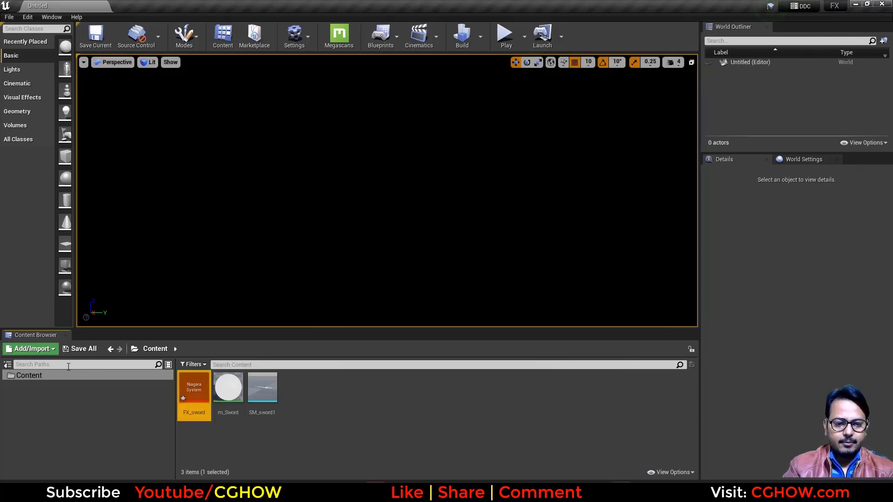
Step: Open FX_sword and replace the Fountain emitter's Sprite Renderer with a Mesh Renderer
double_click(191, 395)
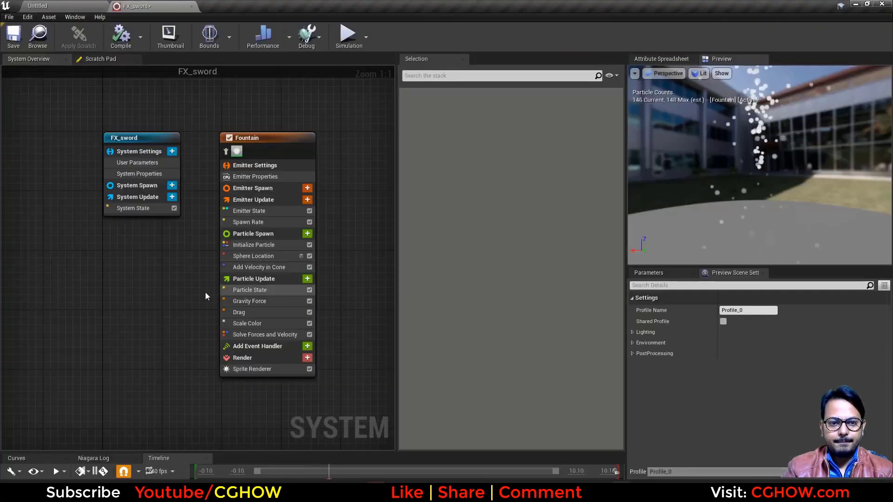
left_click(232, 354)
key("Delete")
left_click(288, 337)
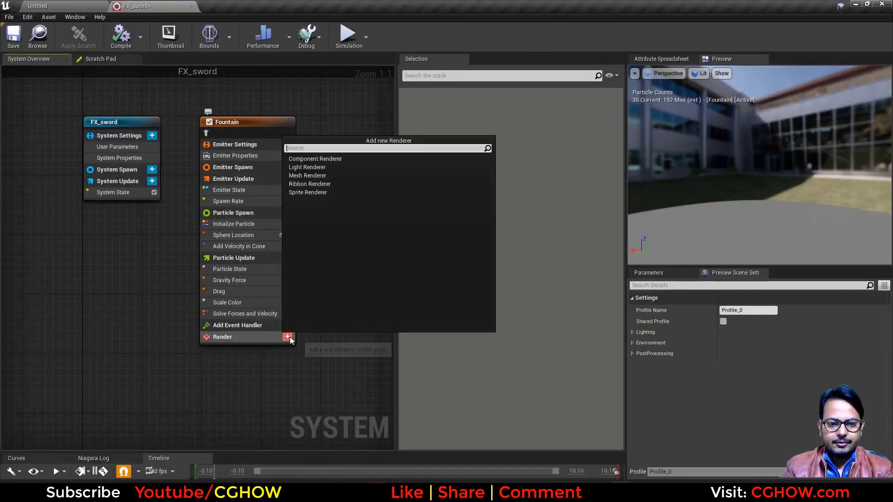
left_click(307, 175)
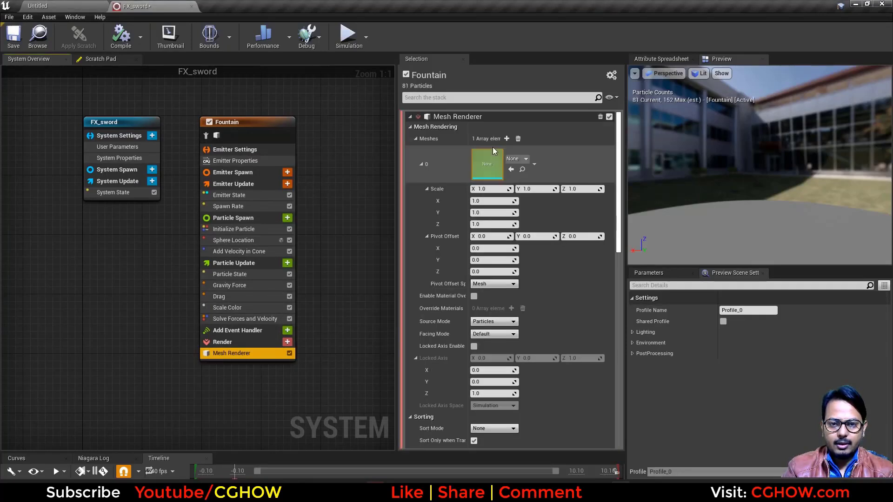
Step: Assign SM_sword1 as the Mesh Renderer's mesh, enable material overrides and add one override material entry
left_click(517, 159)
left_click(530, 228)
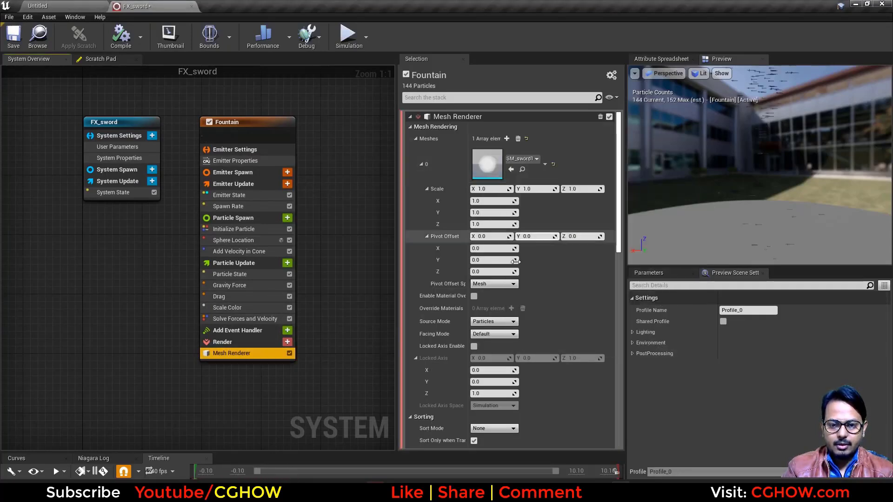
left_click(474, 296)
left_click(507, 308)
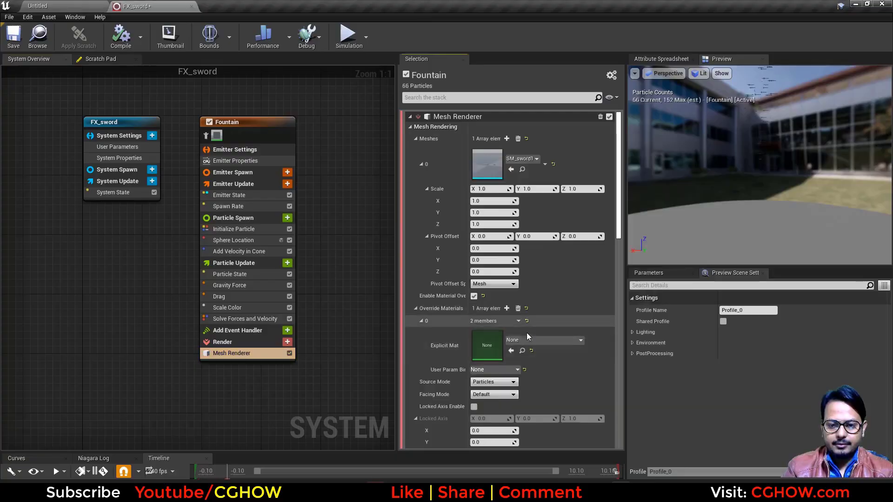